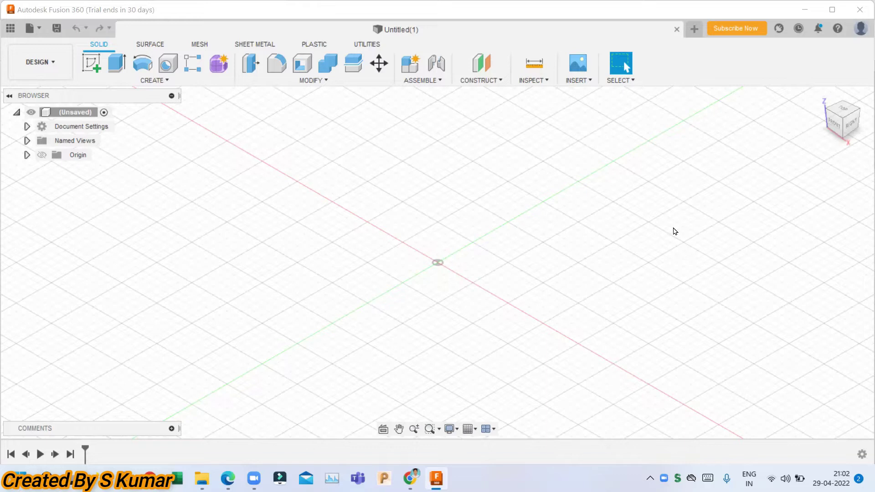
{"action": "scroll", "coordinate": [638, 233], "scroll_direction": "down", "scroll_amount": 2}
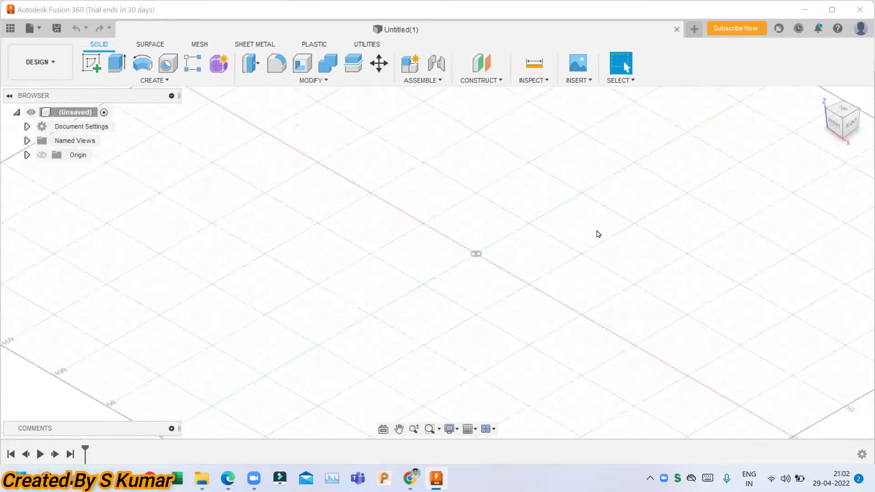
{"action": "scroll", "coordinate": [569, 246], "scroll_direction": "down", "scroll_amount": 2}
{"action": "scroll", "coordinate": [479, 224], "scroll_direction": "down", "scroll_amount": 2}
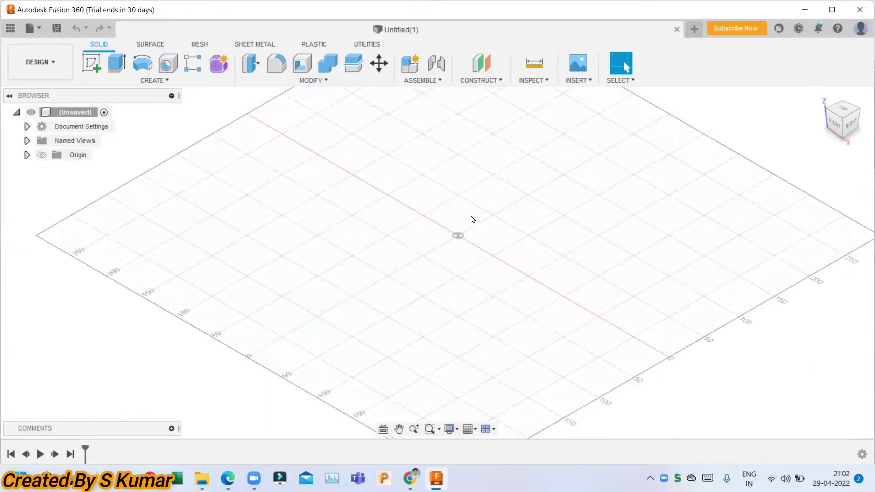
- Browse the contents of the CAM Samples and Basic Training projects among the designs available for opening
{"action": "left_click", "coordinate": [30, 28]}
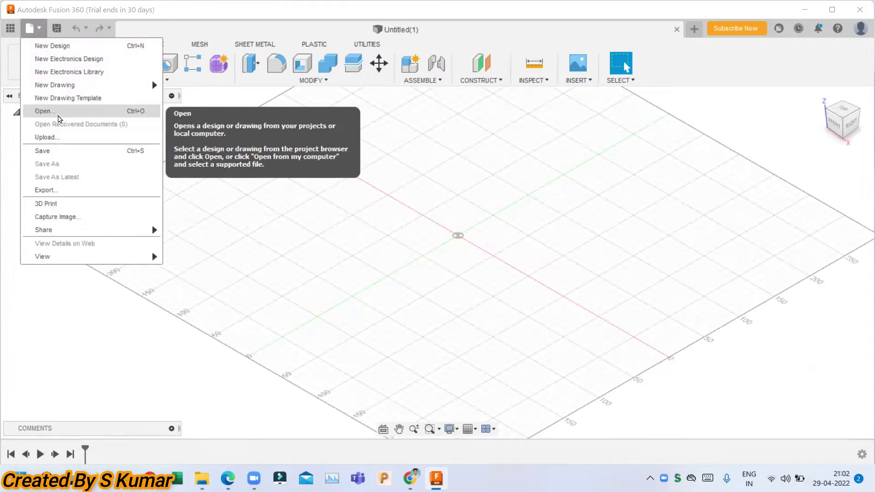
{"action": "left_click", "coordinate": [45, 111]}
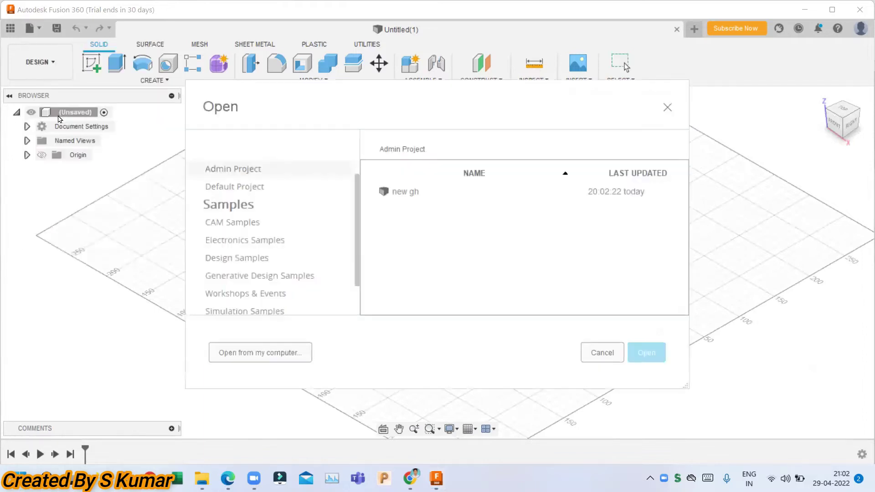
{"action": "left_click", "coordinate": [254, 88]}
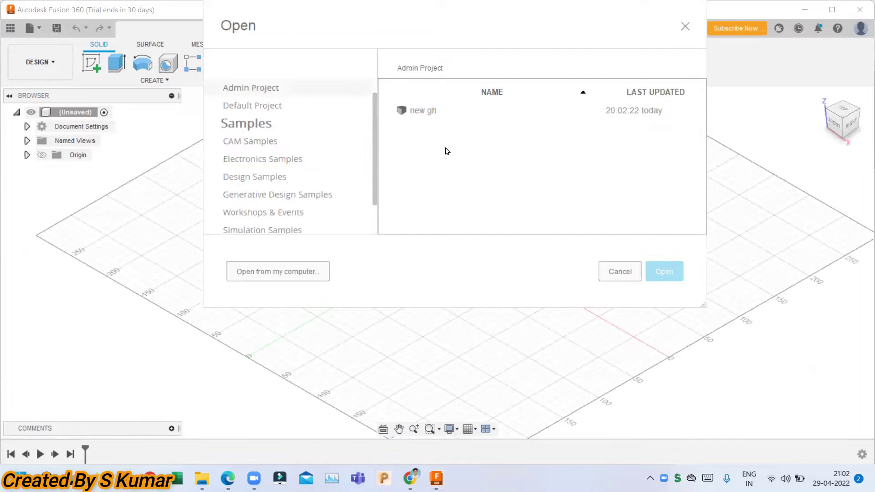
{"action": "left_click", "coordinate": [260, 144]}
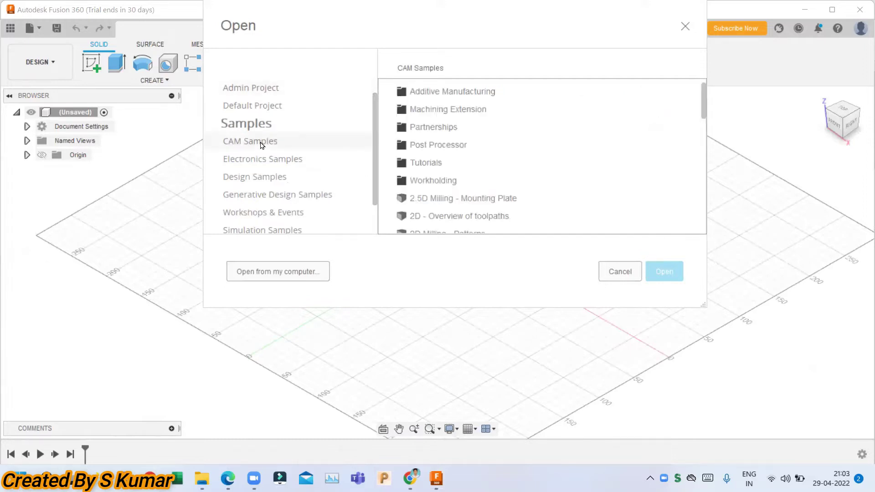
{"action": "scroll", "coordinate": [497, 180], "scroll_direction": "down", "scroll_amount": 10}
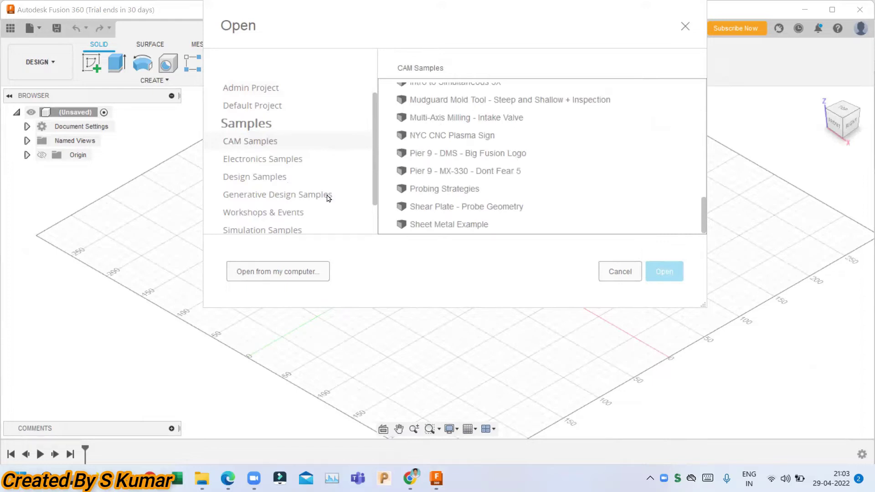
{"action": "scroll", "coordinate": [287, 209], "scroll_direction": "down", "scroll_amount": 2}
{"action": "left_click", "coordinate": [252, 217]}
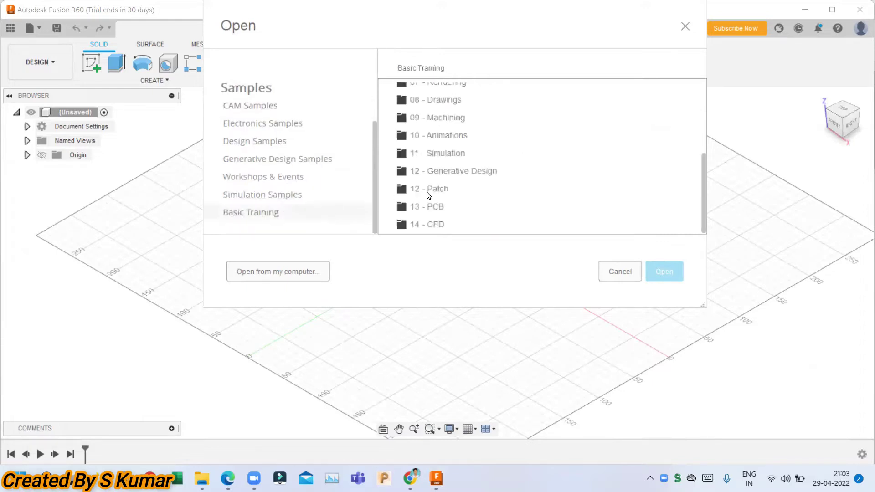
{"action": "scroll", "coordinate": [448, 173], "scroll_direction": "up", "scroll_amount": 3}
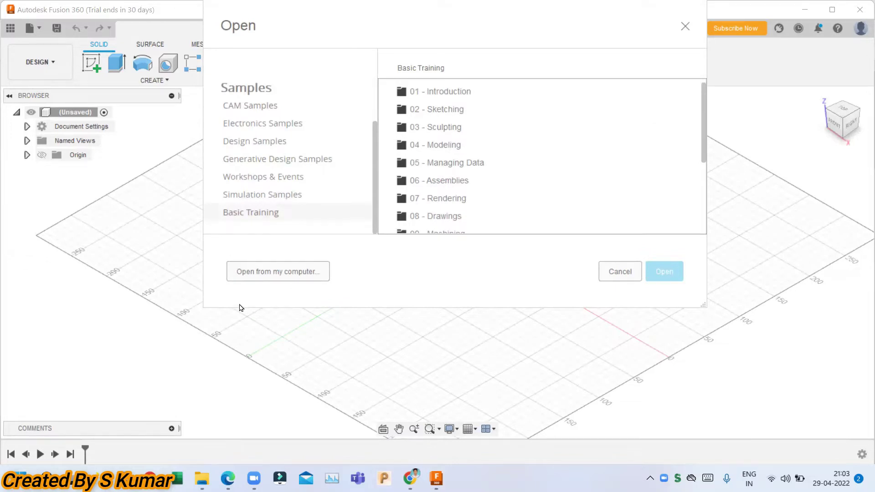
- Open the local STEP file new.stp from the Desktop as a design
{"action": "left_click", "coordinate": [270, 278]}
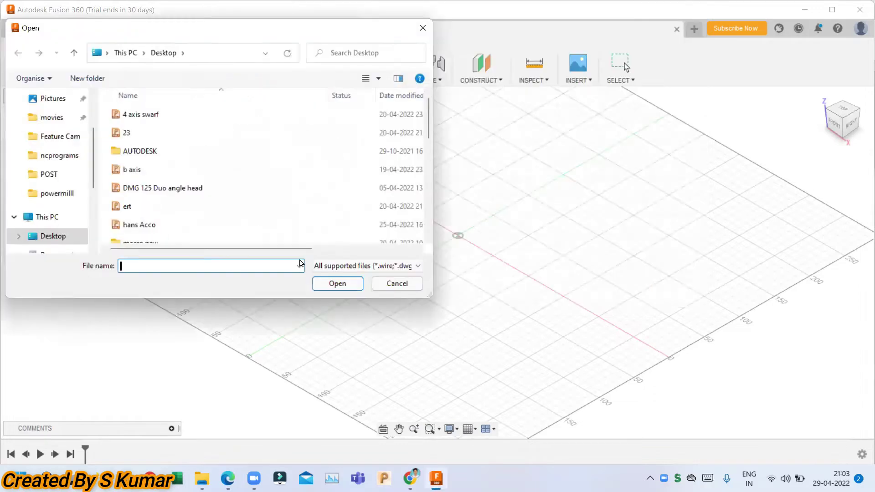
{"action": "scroll", "coordinate": [203, 169], "scroll_direction": "down", "scroll_amount": 3}
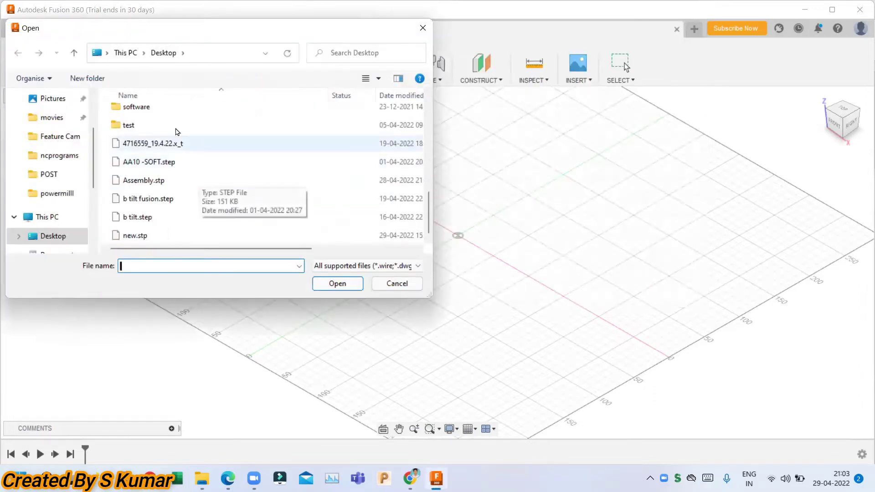
{"action": "double_click", "coordinate": [184, 235]}
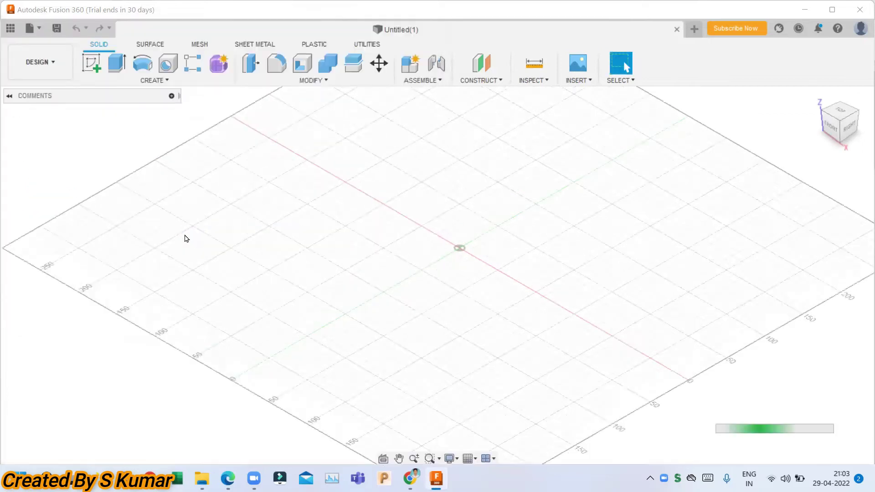
{"action": "middle_click_drag", "start_coordinate": [606, 147], "coordinate": [467, 160], "text": "shift"}
{"action": "scroll", "coordinate": [467, 160], "scroll_direction": "up", "scroll_amount": 3}
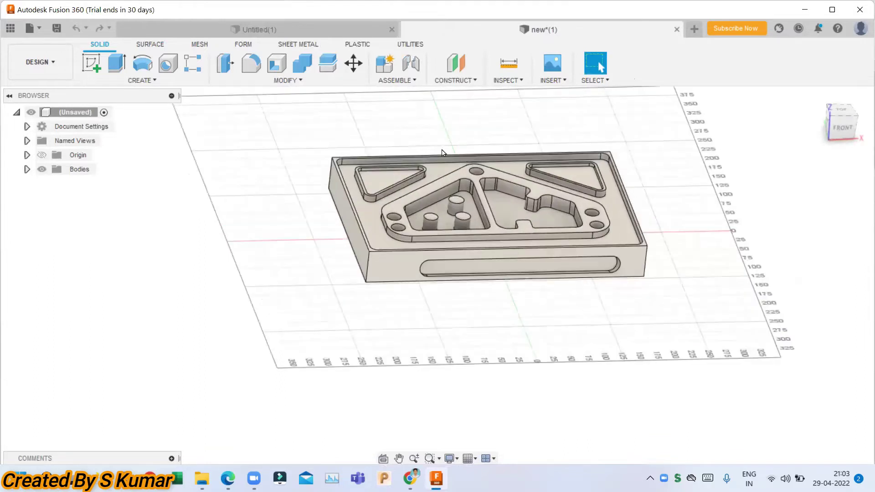
- Save the imported design as "3d model" in a new project named SK
{"action": "left_click", "coordinate": [56, 28]}
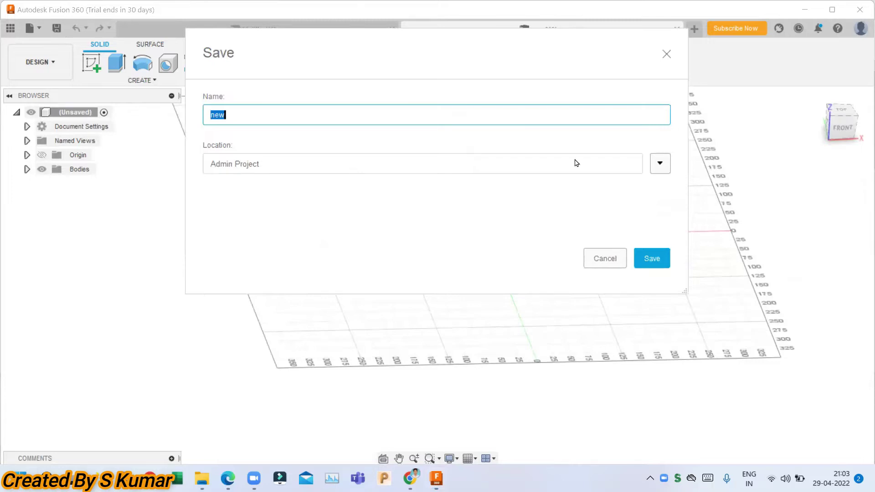
{"action": "left_click", "coordinate": [660, 164]}
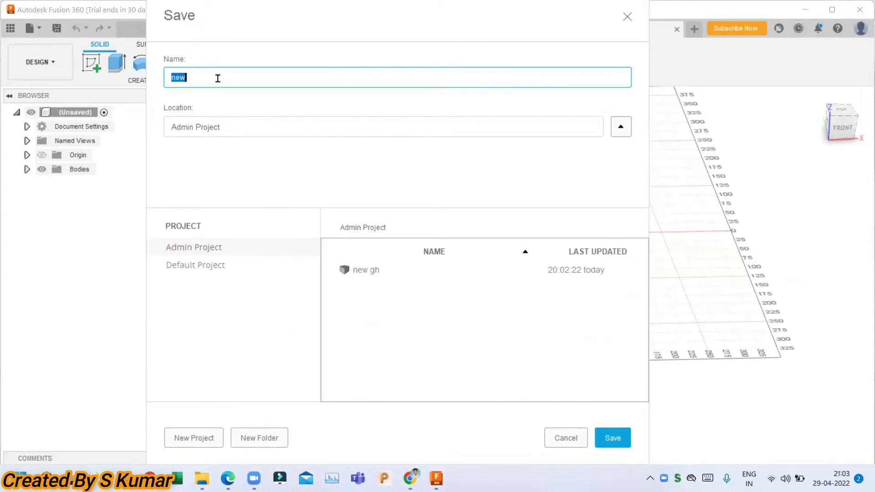
{"action": "left_click", "coordinate": [183, 440]}
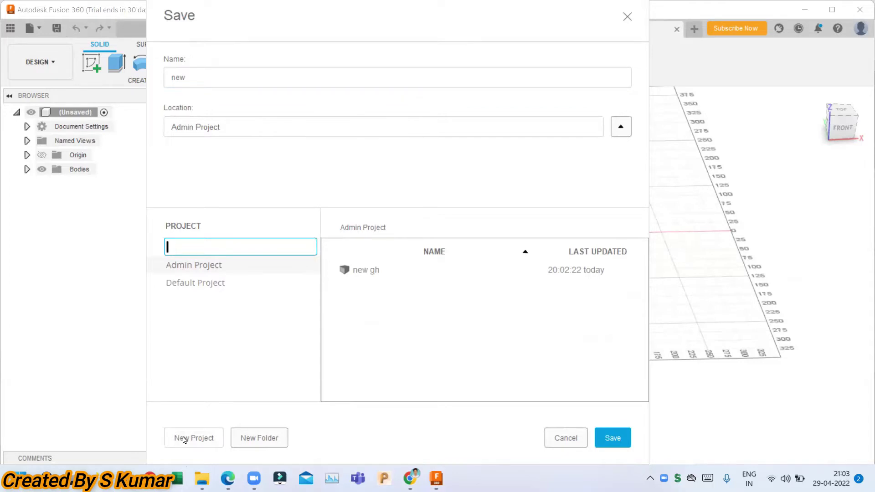
{"action": "type", "text": "SK"}
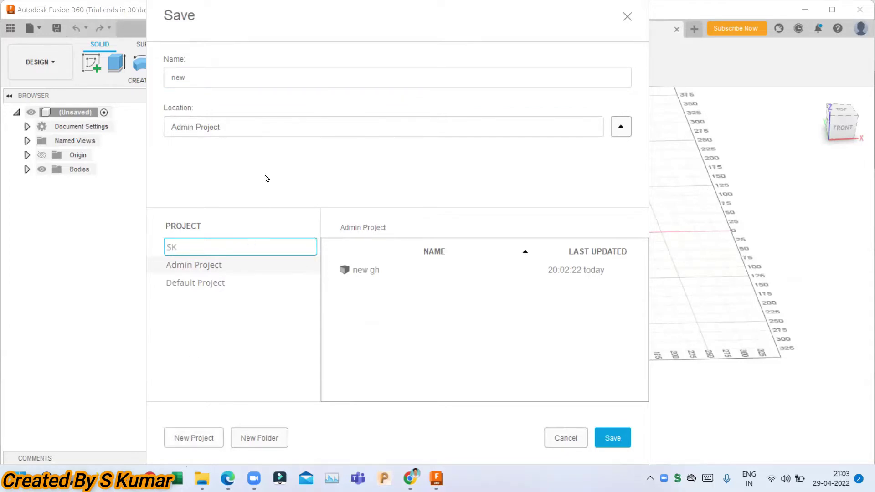
{"action": "key", "text": "Return"}
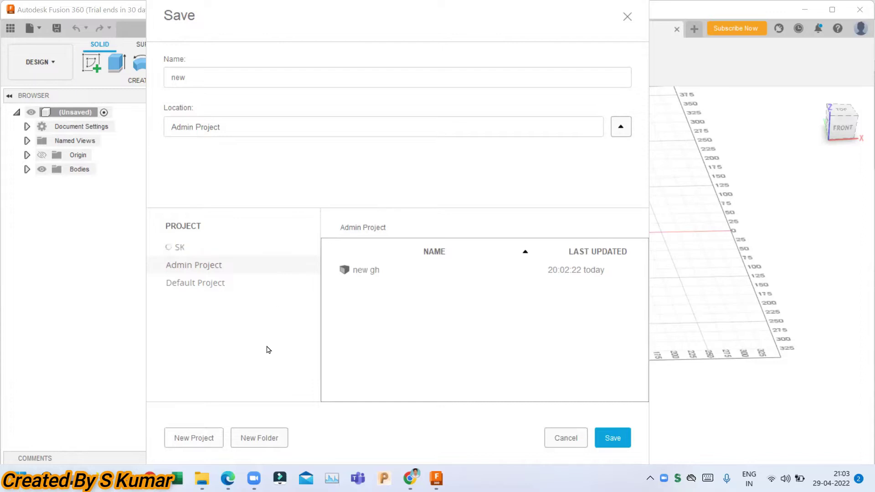
{"action": "type", "text": "3d model"}
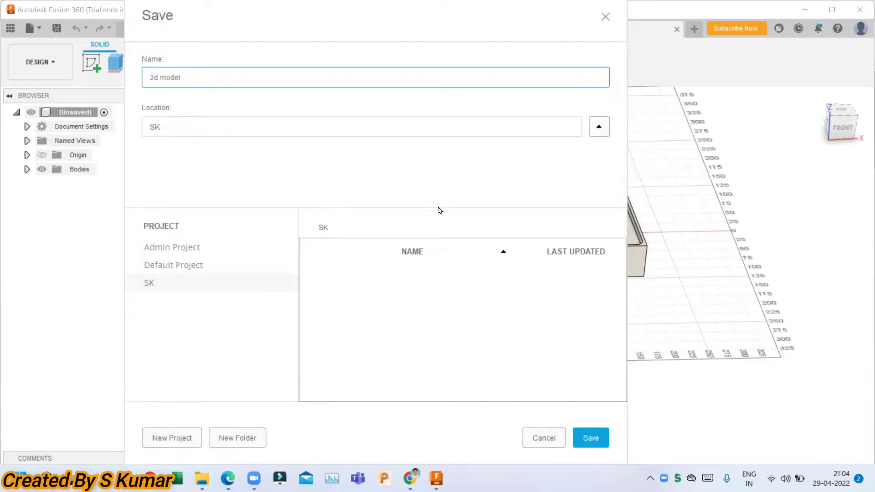
{"action": "left_click", "coordinate": [588, 442]}
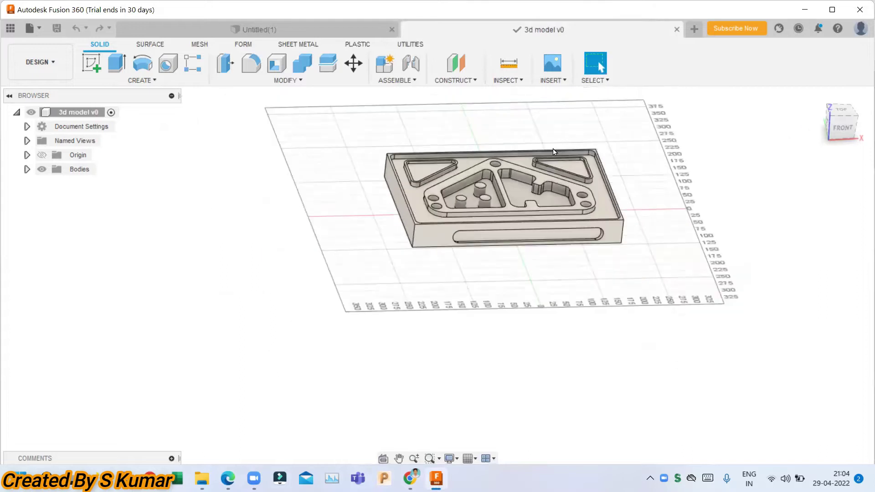
- Bring up the export settings for the saved design, keeping the name 3d model v1
{"action": "middle_click_drag", "start_coordinate": [520, 132], "coordinate": [499, 122], "text": "shift"}
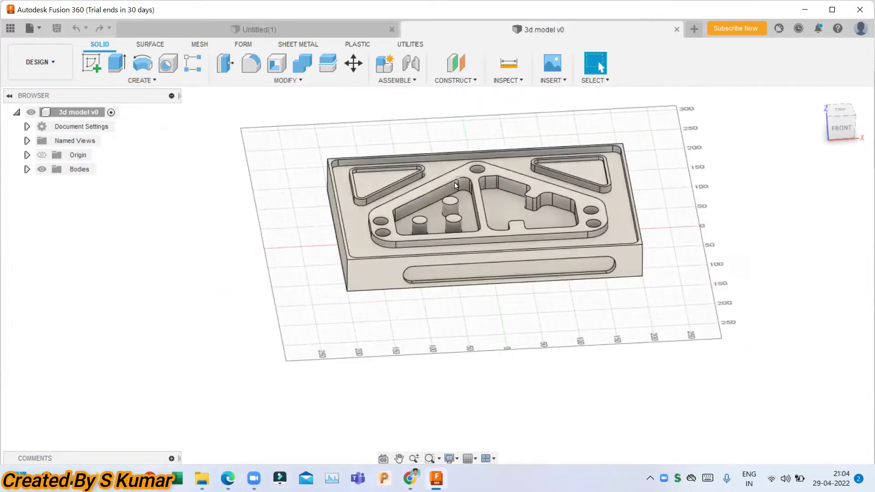
{"action": "scroll", "coordinate": [466, 190], "scroll_direction": "down", "scroll_amount": 1}
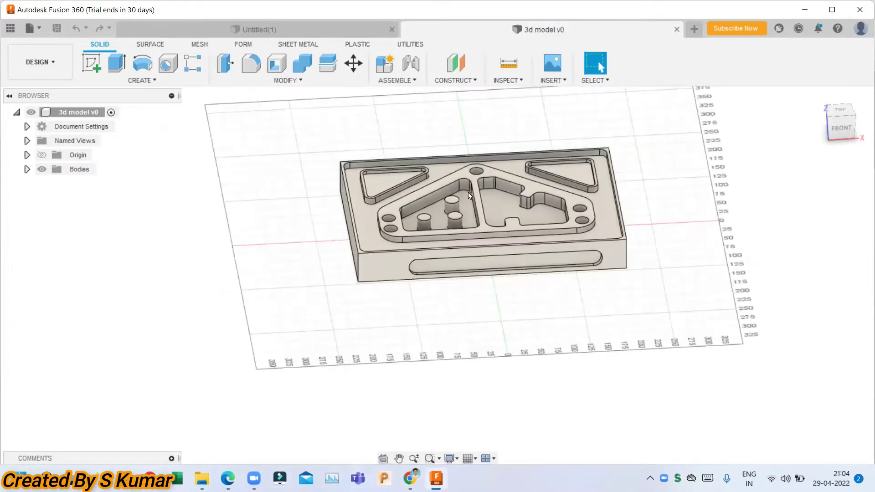
{"action": "left_click", "coordinate": [30, 28]}
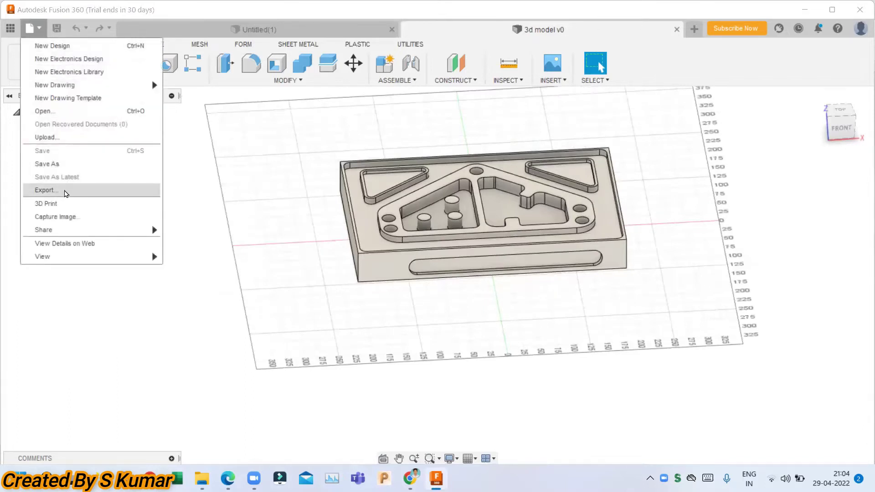
{"action": "left_click", "coordinate": [64, 193]}
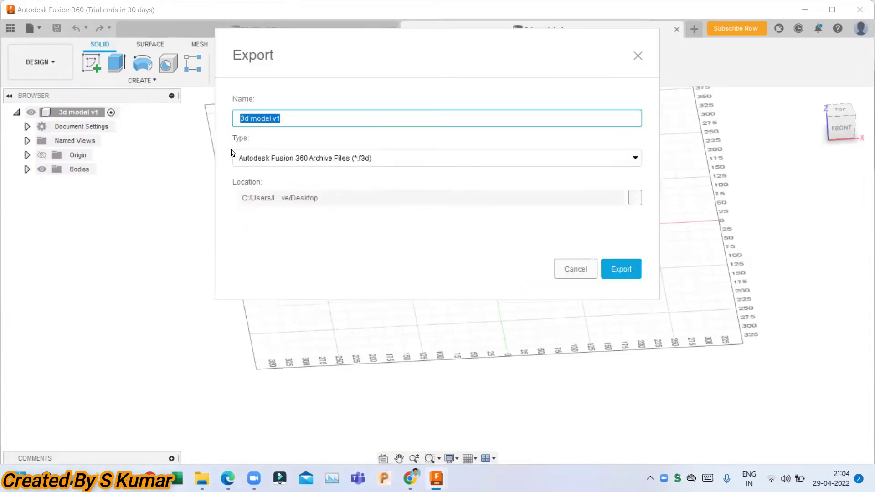
{"action": "left_click", "coordinate": [282, 118]}
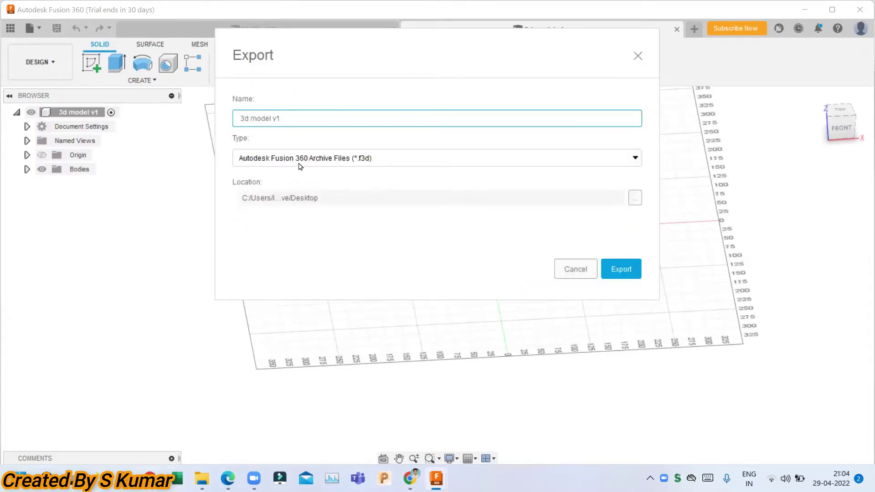
{"action": "left_click", "coordinate": [635, 198]}
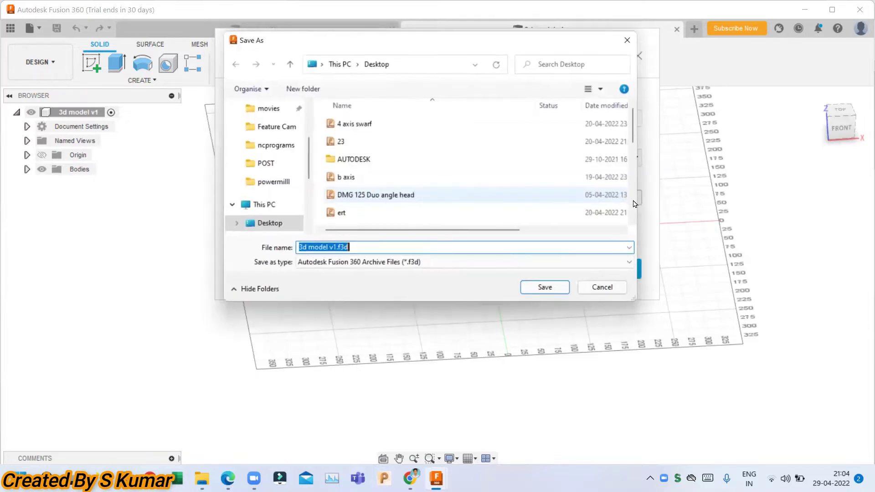
{"action": "scroll", "coordinate": [392, 152], "scroll_direction": "down", "scroll_amount": 5}
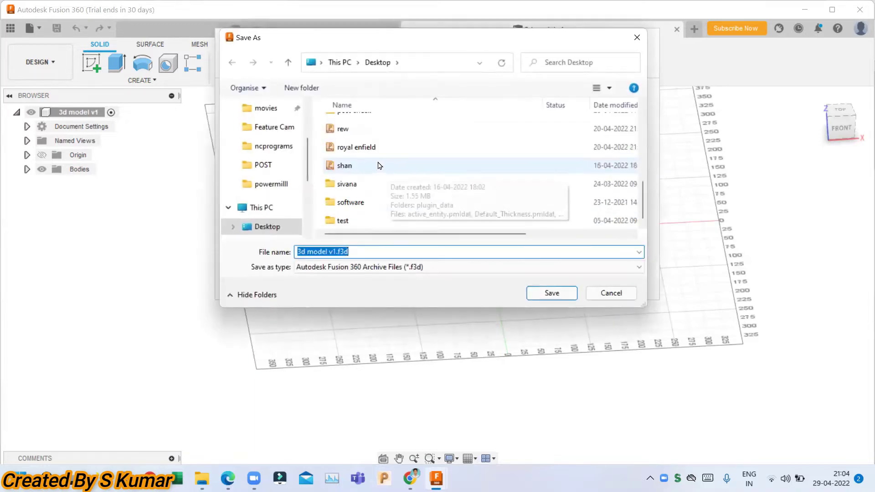
{"action": "left_click", "coordinate": [268, 209]}
{"action": "scroll", "coordinate": [446, 203], "scroll_direction": "down", "scroll_amount": 3}
{"action": "double_click", "coordinate": [529, 213]}
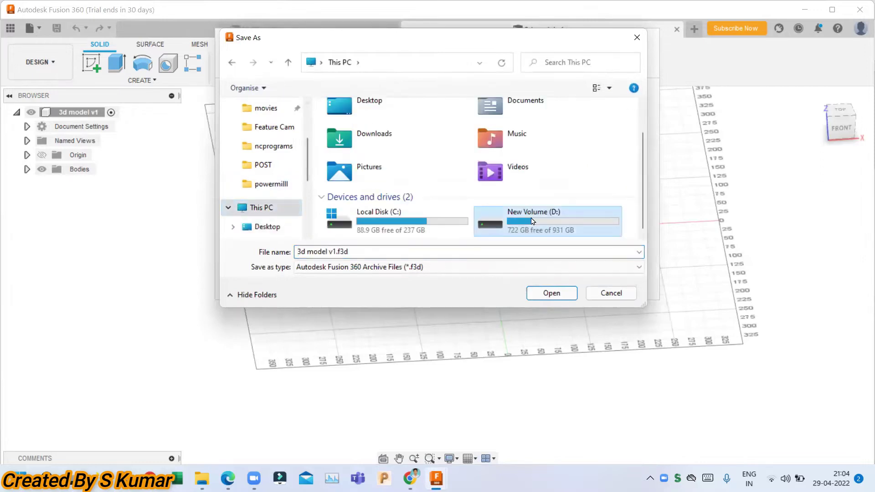
{"action": "left_click", "coordinate": [611, 293]}
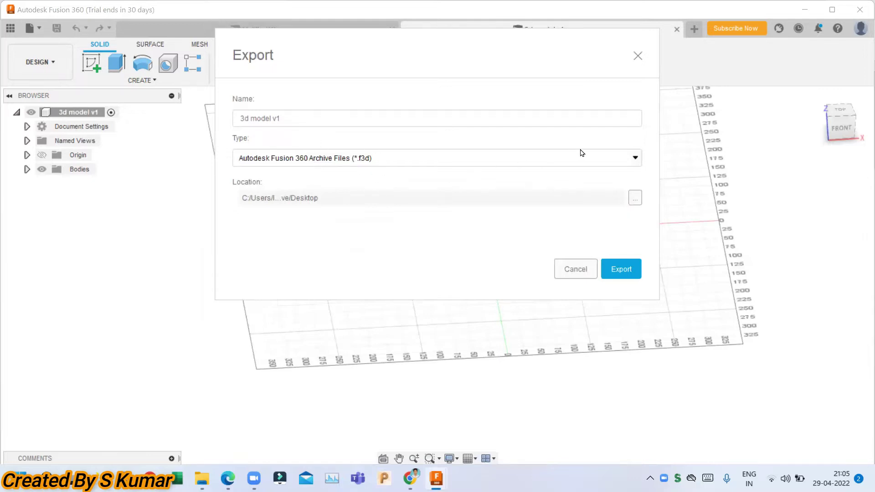
- Set the export file type to STEP Files (*.stp *.step)
{"action": "left_click", "coordinate": [635, 159]}
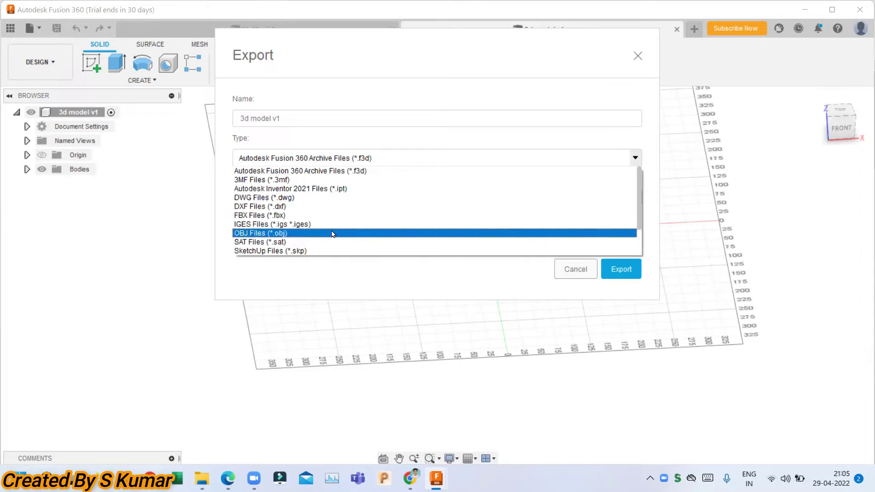
{"action": "scroll", "coordinate": [332, 234], "scroll_direction": "down", "scroll_amount": 2}
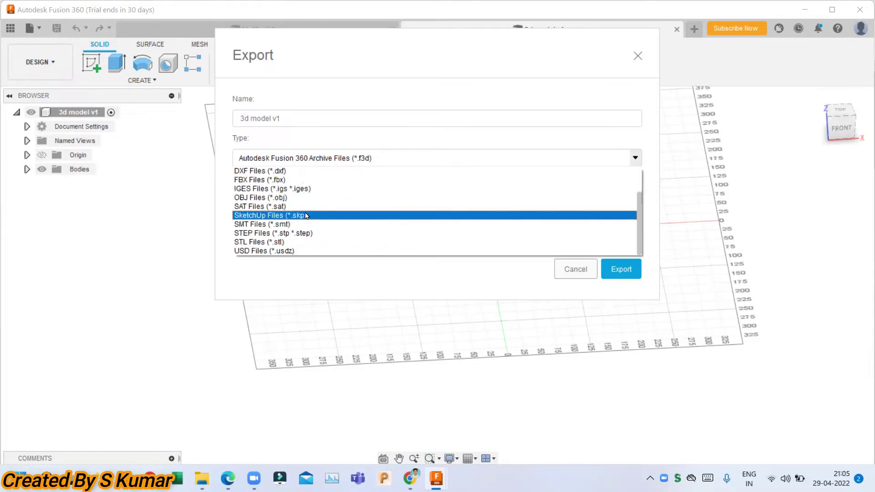
{"action": "left_click", "coordinate": [342, 234]}
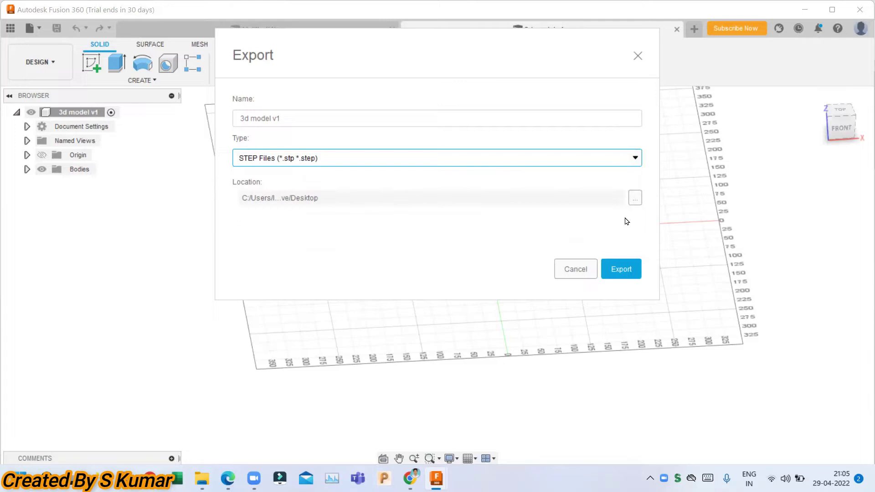
- Export the design as 3d model v1 to the Desktop in Autodesk Fusion 360 Archive format (*.f3d)
{"action": "left_click", "coordinate": [635, 161]}
{"action": "scroll", "coordinate": [501, 205], "scroll_direction": "up", "scroll_amount": 3}
{"action": "left_click", "coordinate": [376, 170]}
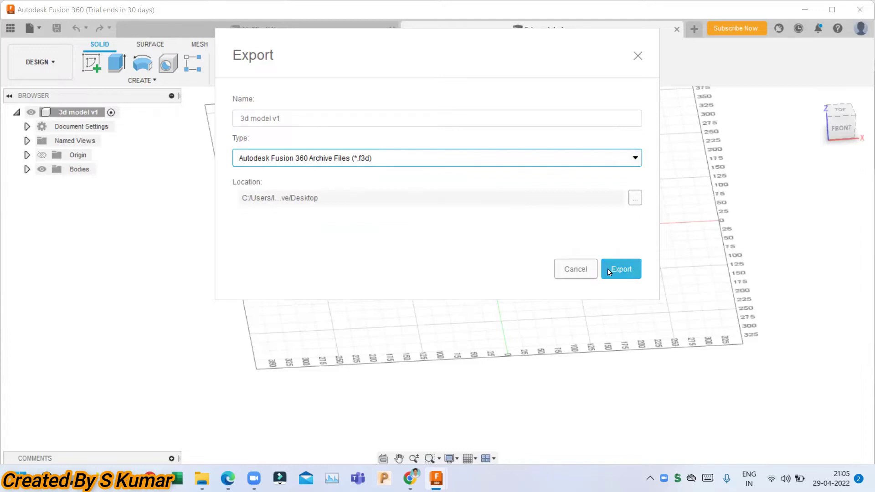
{"action": "left_click", "coordinate": [612, 270]}
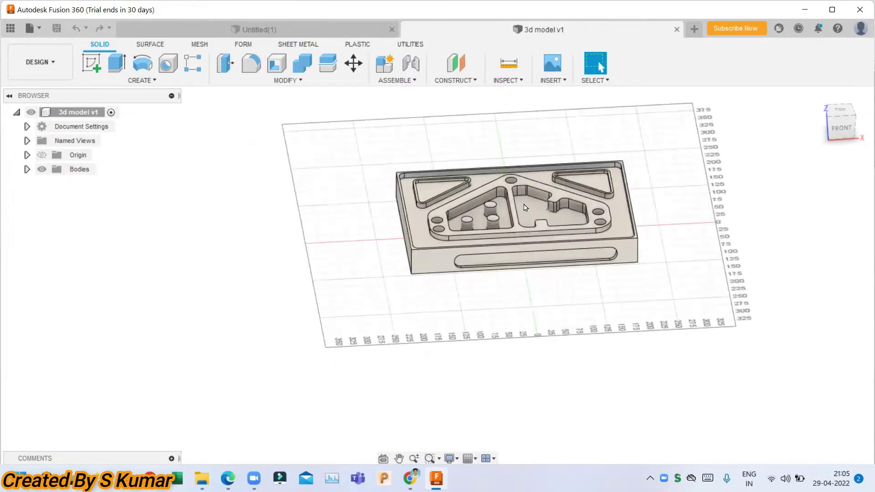
- Open the exported 3d model v1.f3d from the computer's Desktop and close it without saving
{"action": "left_click", "coordinate": [30, 28]}
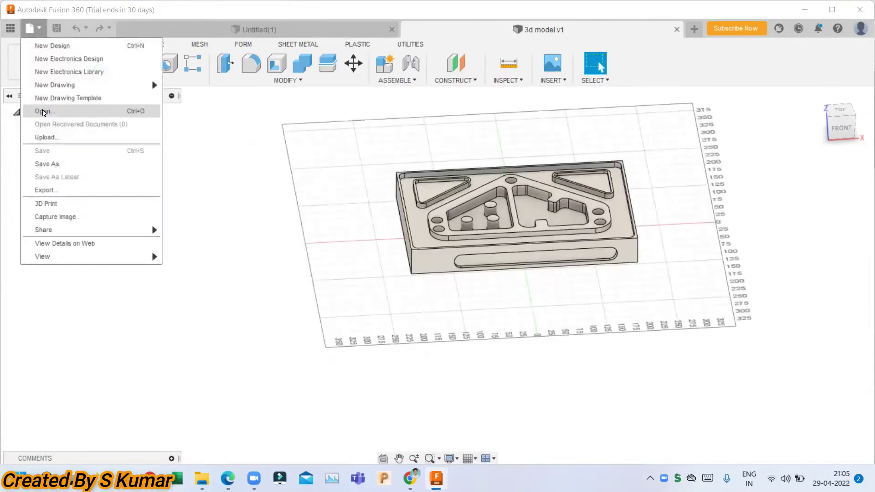
{"action": "left_click", "coordinate": [44, 112]}
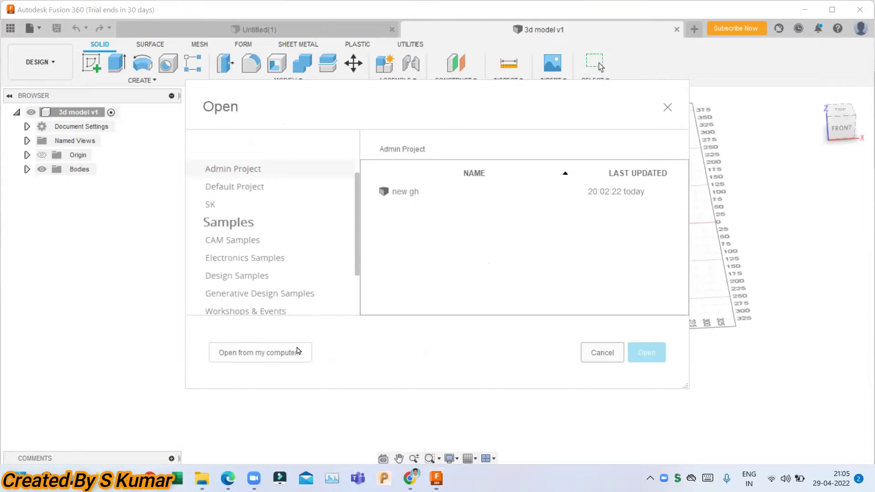
{"action": "left_click", "coordinate": [292, 352]}
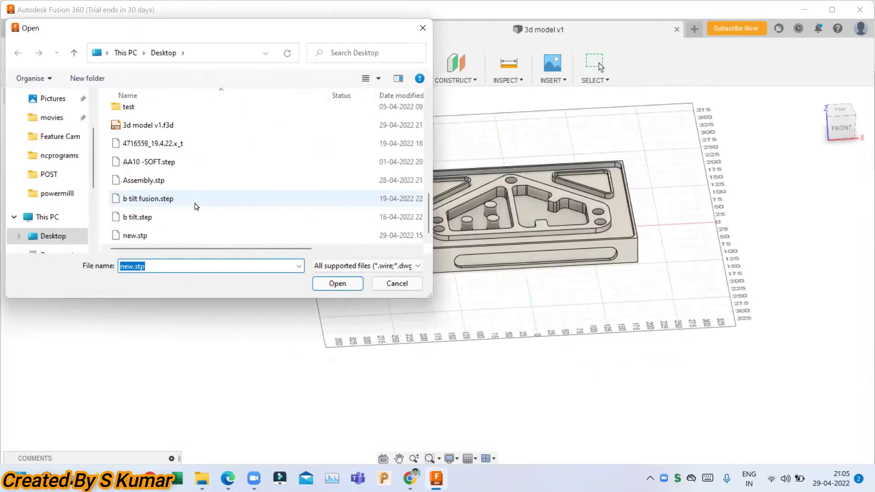
{"action": "left_click", "coordinate": [167, 126]}
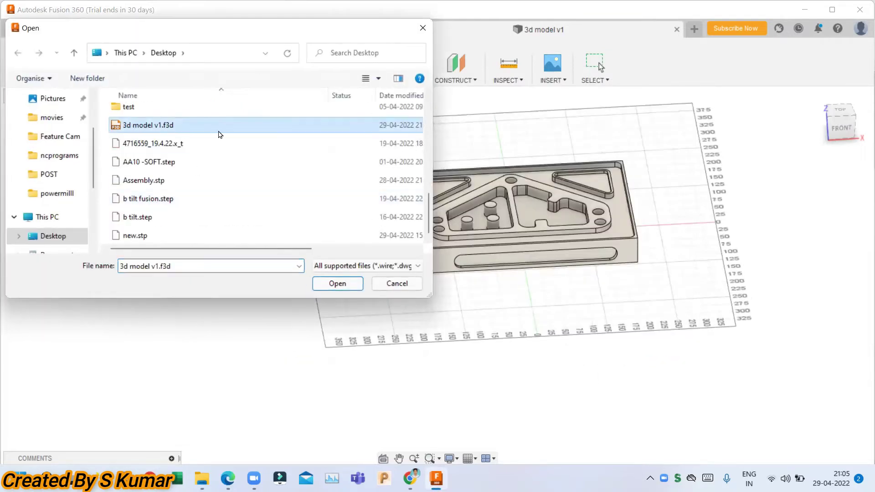
{"action": "left_click", "coordinate": [338, 285]}
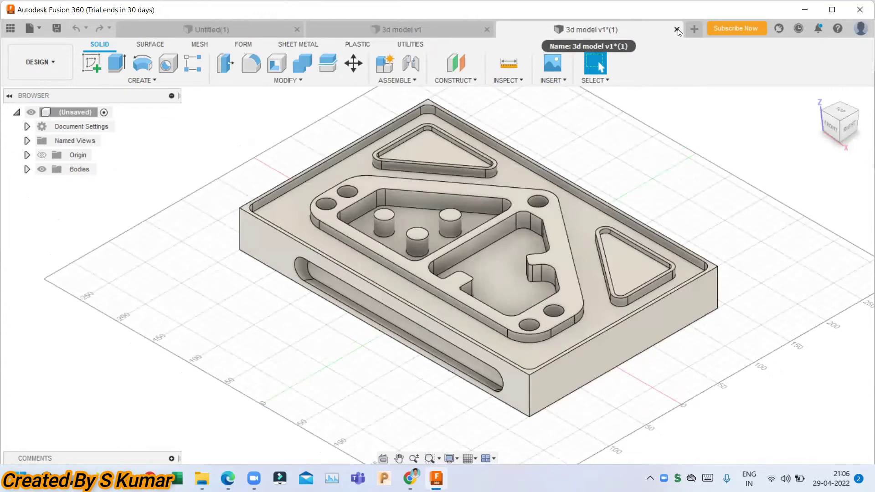
{"action": "left_click", "coordinate": [677, 30]}
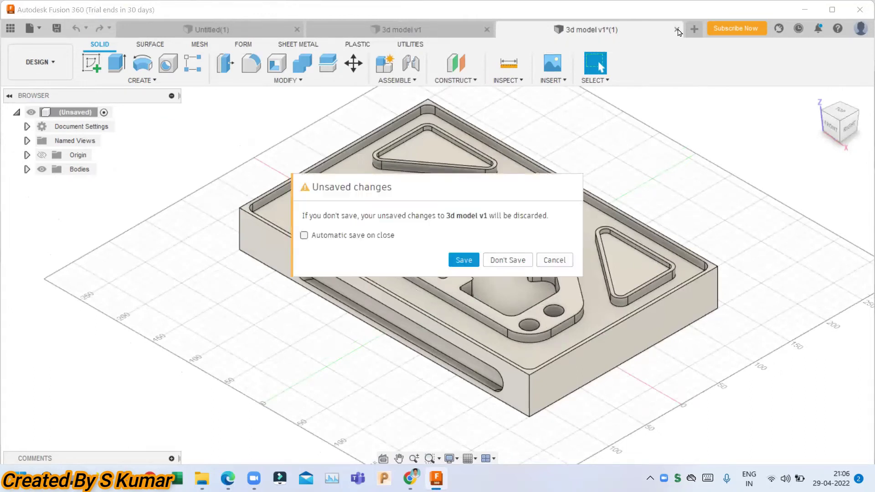
{"action": "left_click", "coordinate": [520, 258]}
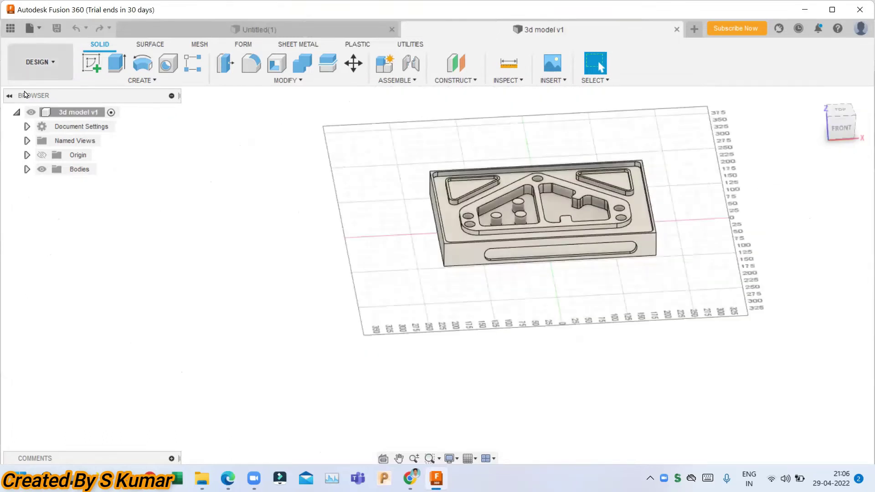
- Check the files stored in the SK project through the cloud Open command without opening any of them
{"action": "left_click", "coordinate": [30, 28]}
{"action": "left_click", "coordinate": [45, 111]}
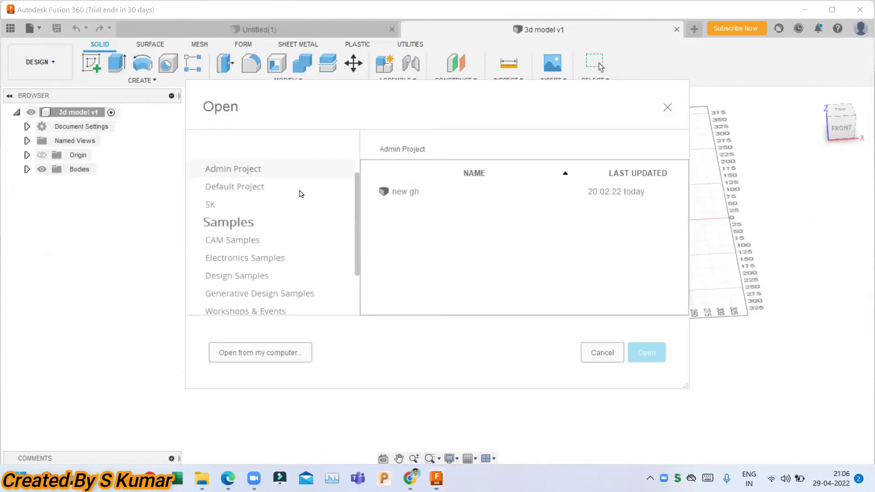
{"action": "left_click", "coordinate": [225, 202]}
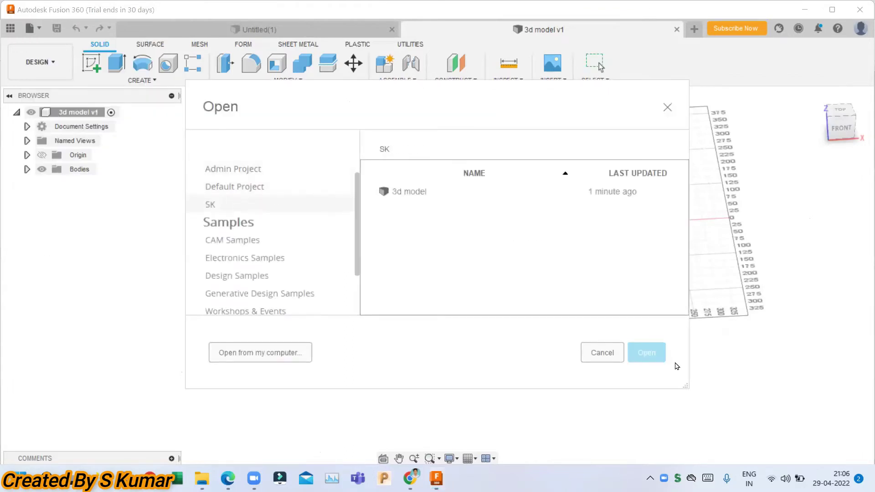
{"action": "left_click", "coordinate": [602, 352]}
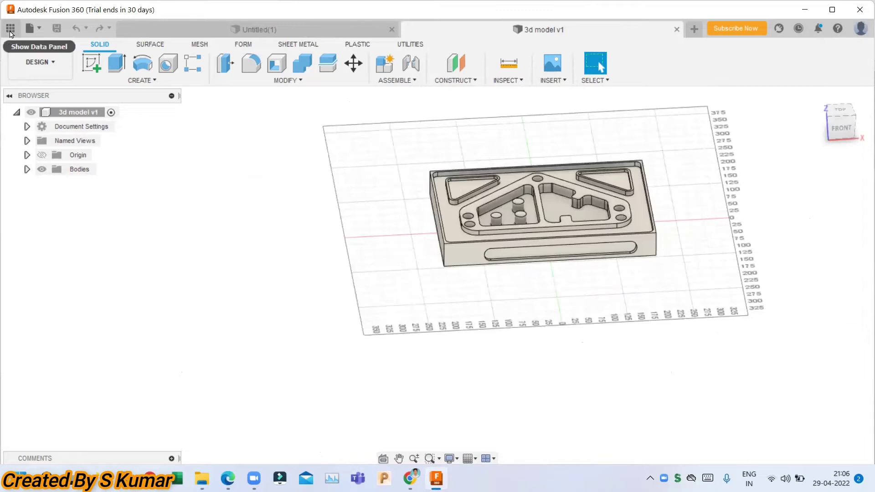
- Show the team's cloud data, look through all projects and samples, and enter the SK project
{"action": "left_click", "coordinate": [10, 29]}
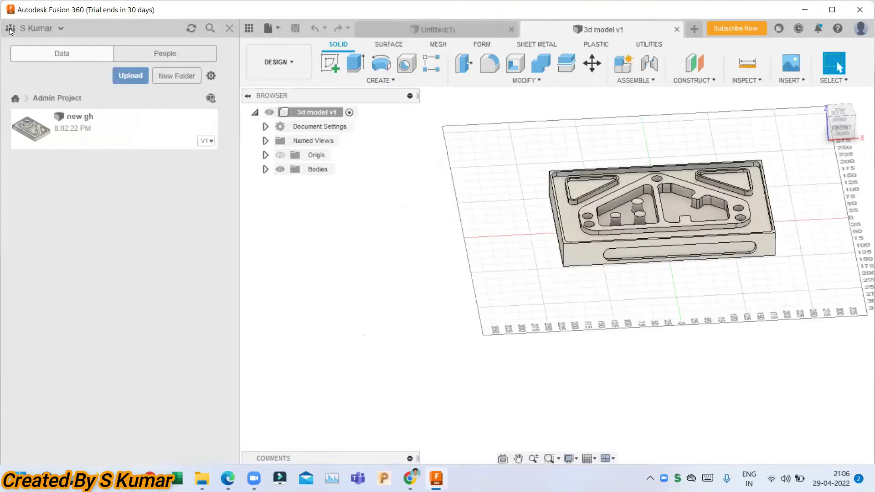
{"action": "left_click", "coordinate": [15, 98]}
{"action": "scroll", "coordinate": [114, 221], "scroll_direction": "down", "scroll_amount": 5}
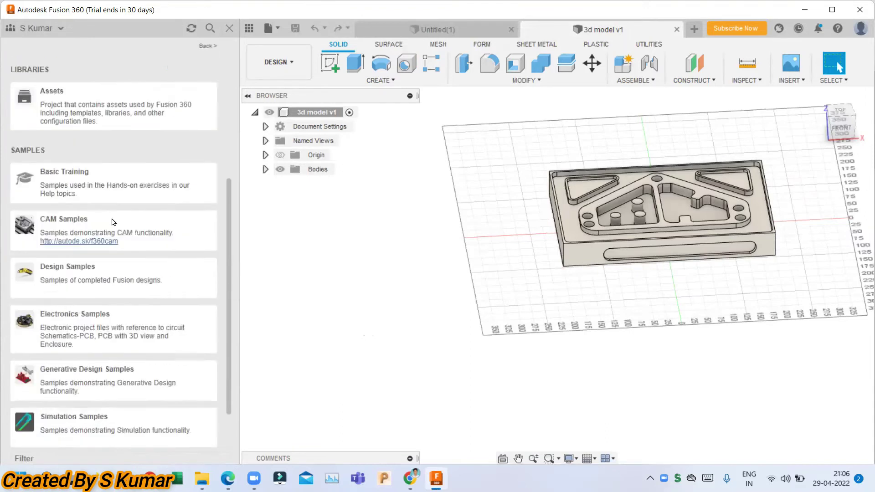
{"action": "scroll", "coordinate": [115, 214], "scroll_direction": "down", "scroll_amount": 2}
{"action": "scroll", "coordinate": [116, 208], "scroll_direction": "up", "scroll_amount": 6}
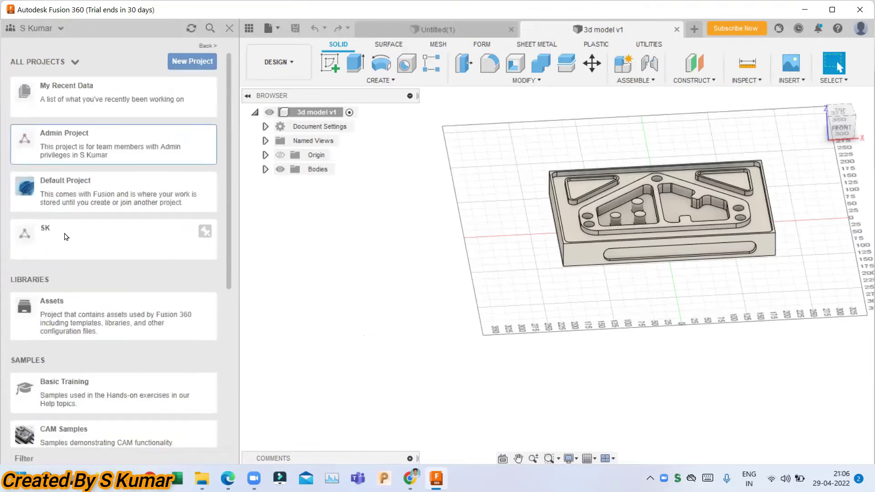
{"action": "left_click", "coordinate": [89, 238]}
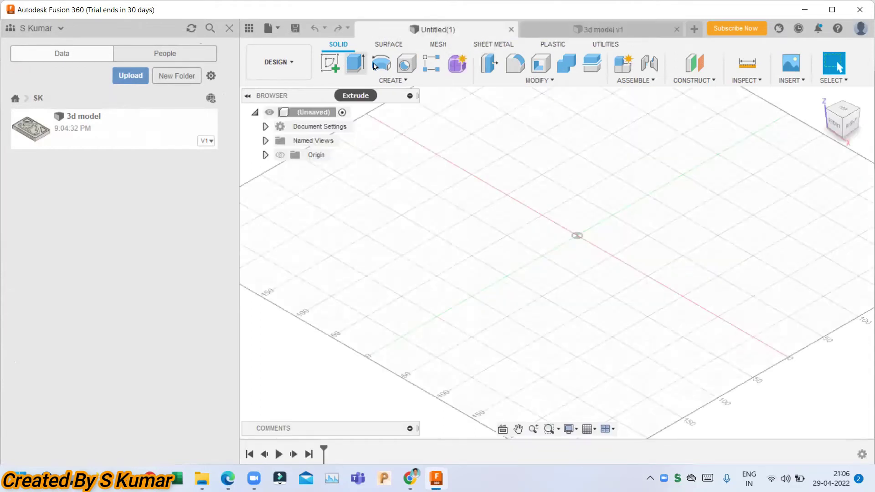
- In the Untitled design, create a new-body box about 80 by 110 mm on the horizontal plane near the origin, 80 mm high
{"action": "left_click", "coordinate": [392, 81]}
{"action": "left_click", "coordinate": [358, 269]}
{"action": "left_click", "coordinate": [583, 240]}
{"action": "left_click", "coordinate": [604, 228]}
{"action": "left_click", "coordinate": [625, 152]}
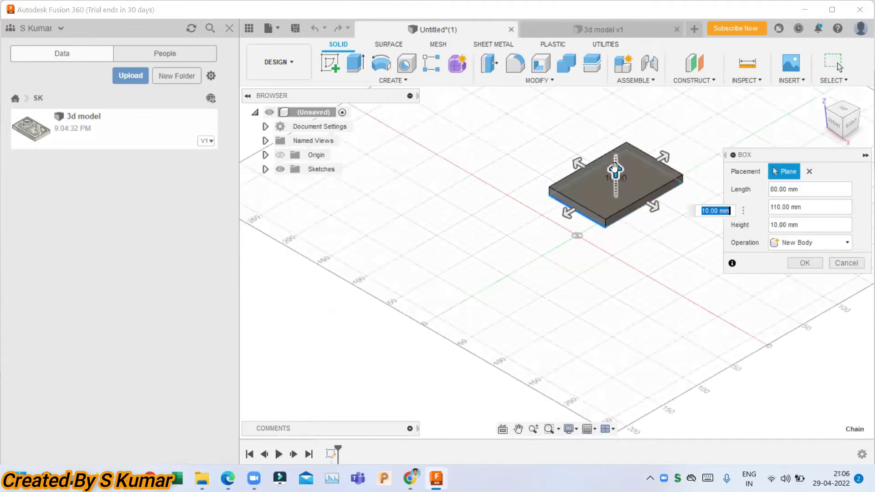
{"action": "type", "text": "80"}
{"action": "left_click", "coordinate": [805, 263]}
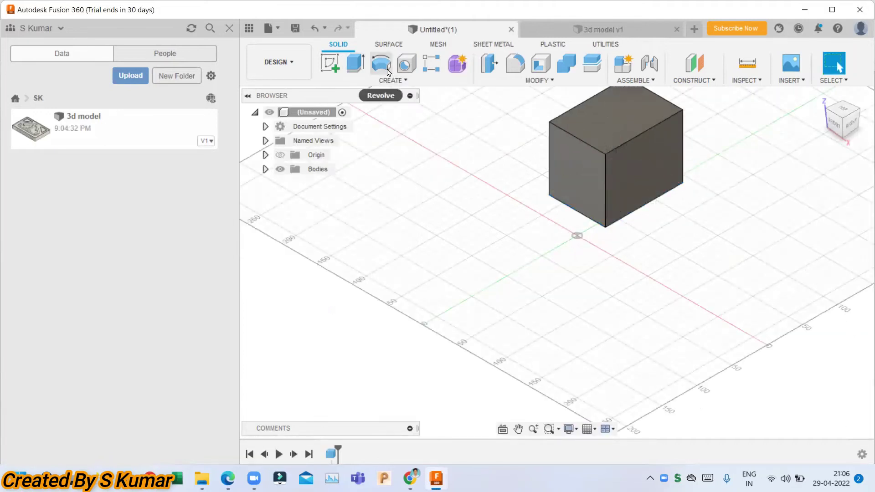
- Cut a simple 50 mm hole into the box's top face with the Hole command, using Distance extents
{"action": "left_click", "coordinate": [407, 63]}
{"action": "left_click", "coordinate": [600, 129]}
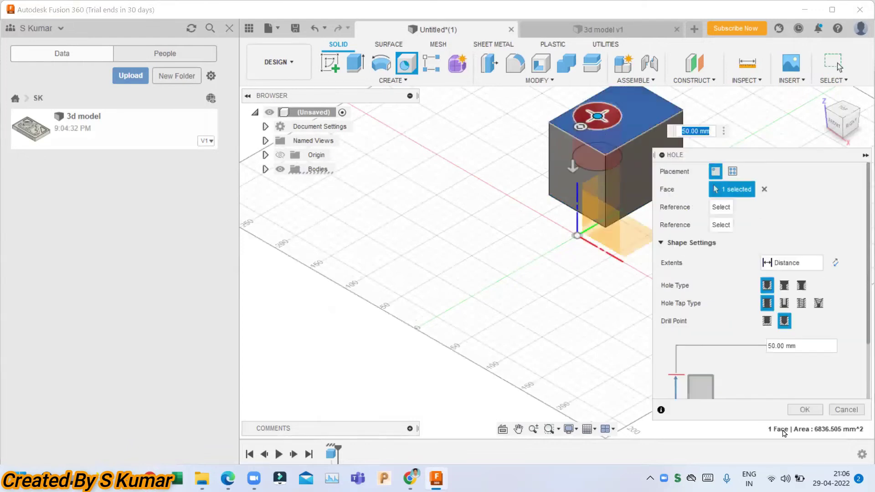
{"action": "left_click", "coordinate": [805, 410]}
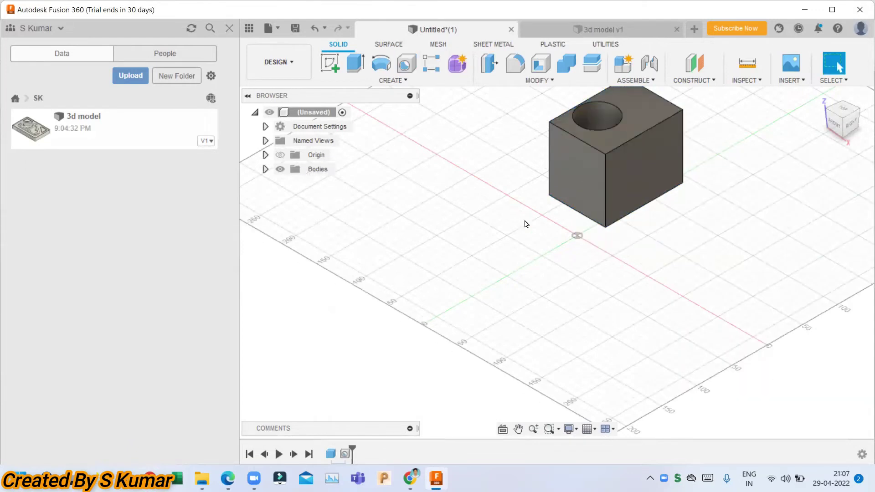
- Save the box design as "drill" in the SK project
{"action": "left_click", "coordinate": [295, 34]}
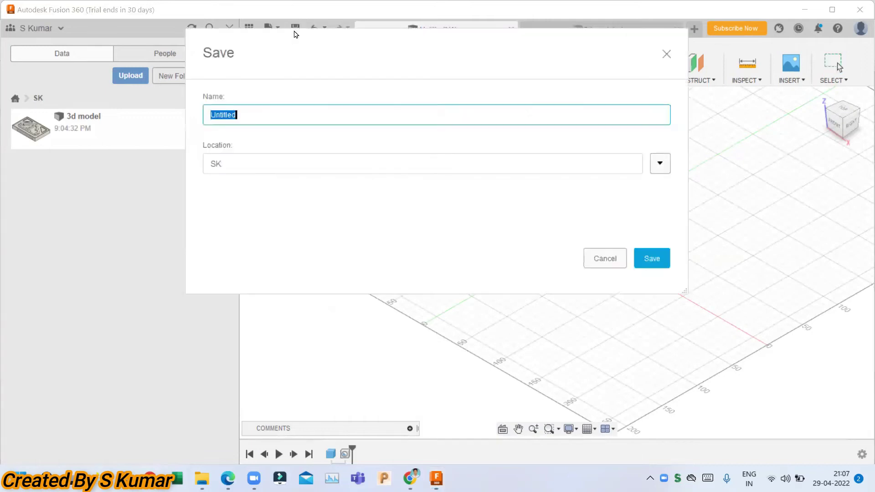
{"action": "type", "text": "drill"}
{"action": "left_click", "coordinate": [651, 259]}
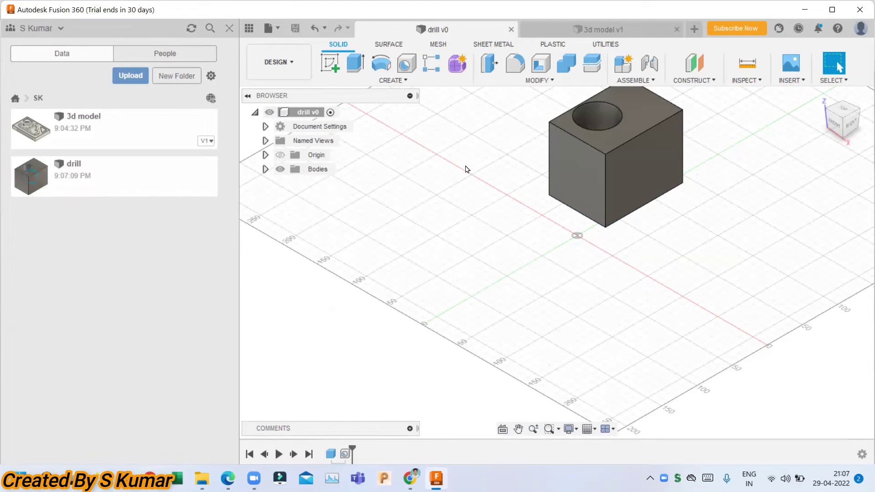
- Close the drill design and delete the drill file from the SK project
{"action": "left_click", "coordinate": [565, 29]}
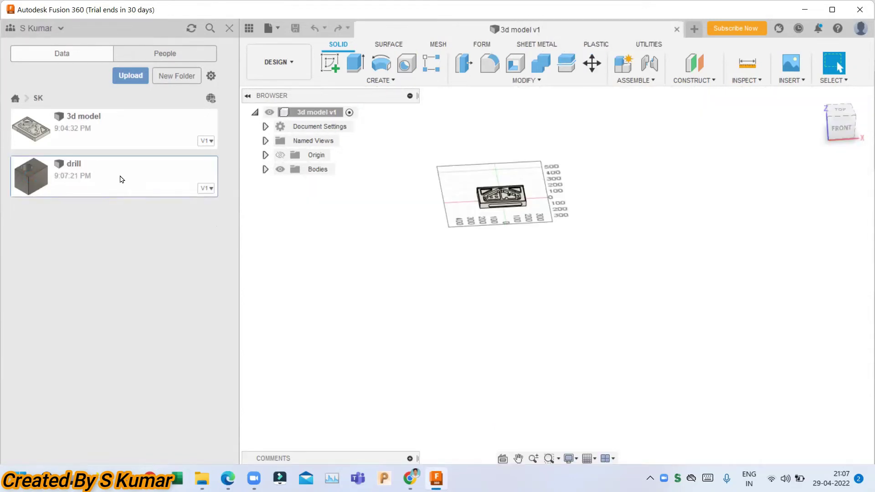
{"action": "right_click", "coordinate": [122, 179]}
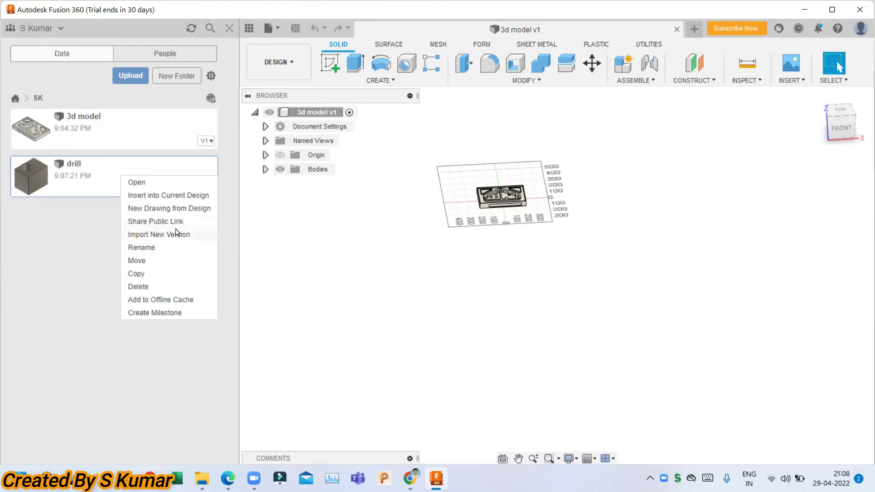
{"action": "left_click", "coordinate": [163, 288]}
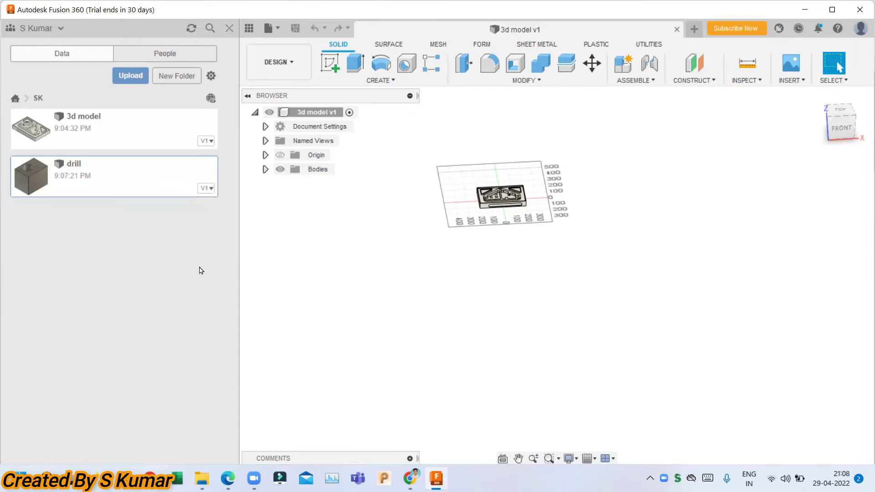
{"action": "left_click", "coordinate": [465, 256]}
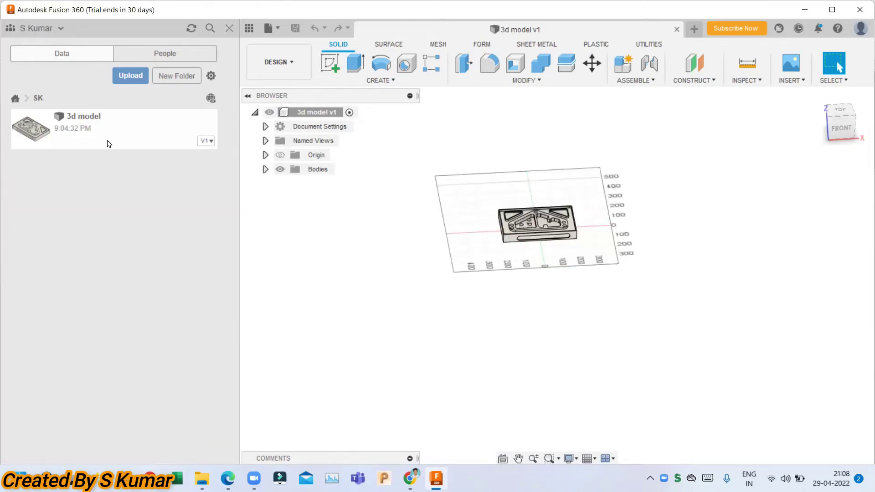
- Return to the list of all projects and close the 3d model v1 design
{"action": "left_click", "coordinate": [15, 98]}
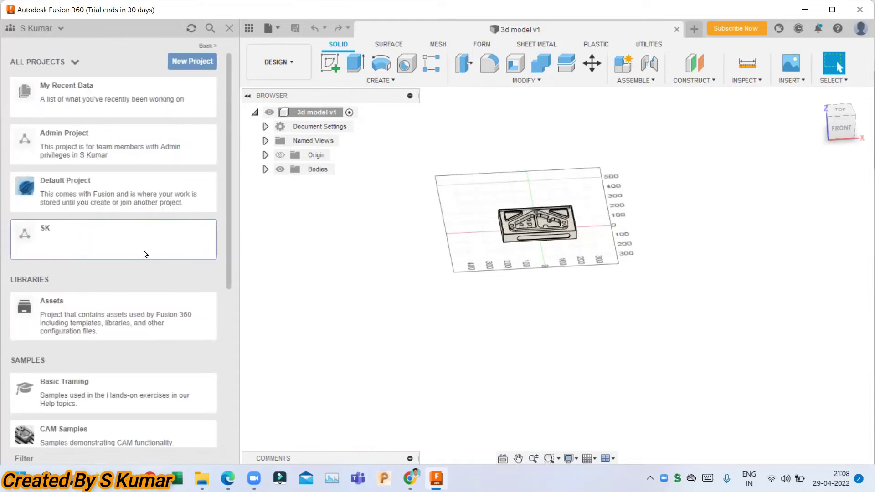
{"action": "left_click", "coordinate": [677, 29]}
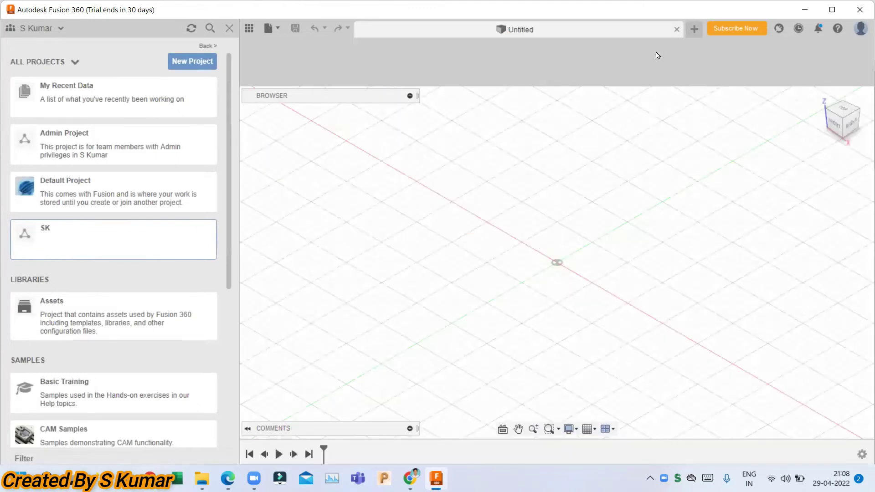
- Open the team's administration page in the browser and show its list of projects
{"action": "left_click", "coordinate": [59, 30]}
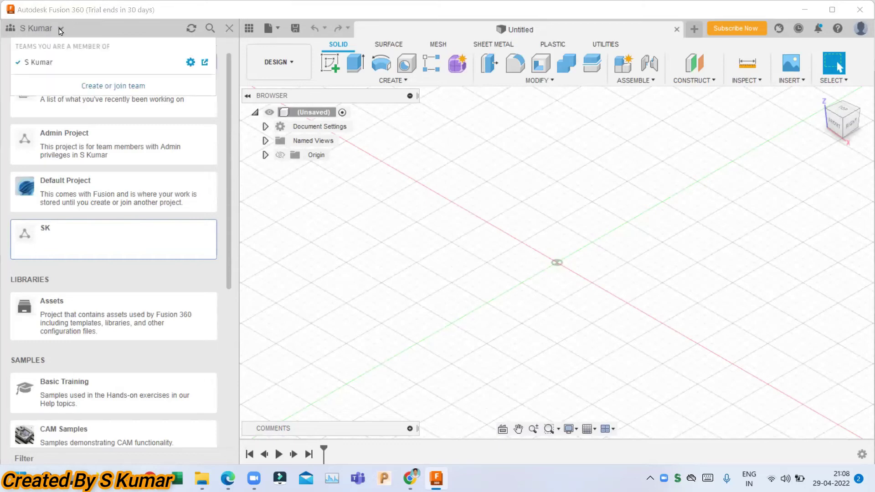
{"action": "left_click", "coordinate": [190, 63]}
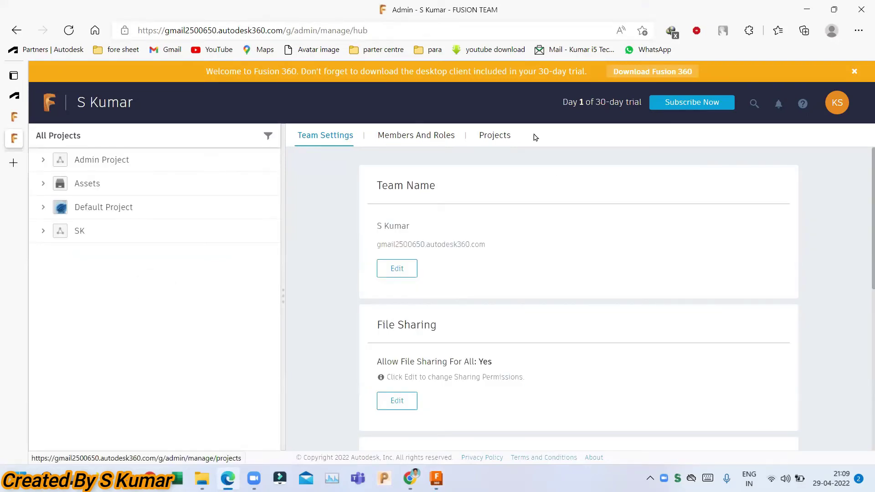
{"action": "left_click", "coordinate": [504, 136]}
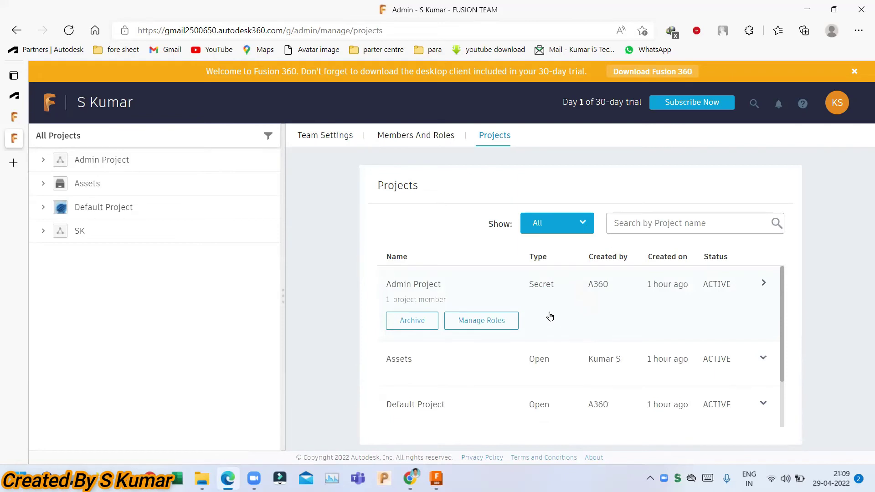
- Archive the SK project in the team's project list
{"action": "scroll", "coordinate": [549, 318], "scroll_direction": "down", "scroll_amount": 2}
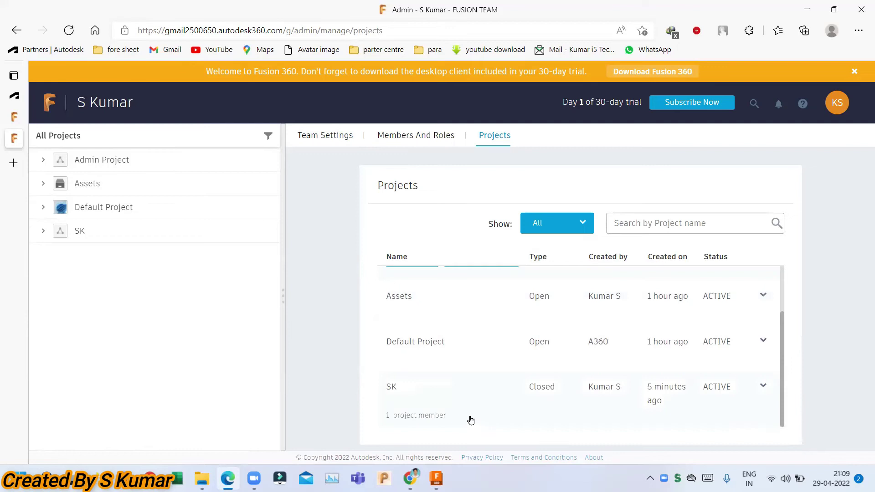
{"action": "right_click", "coordinate": [459, 391]}
{"action": "left_click", "coordinate": [437, 390]}
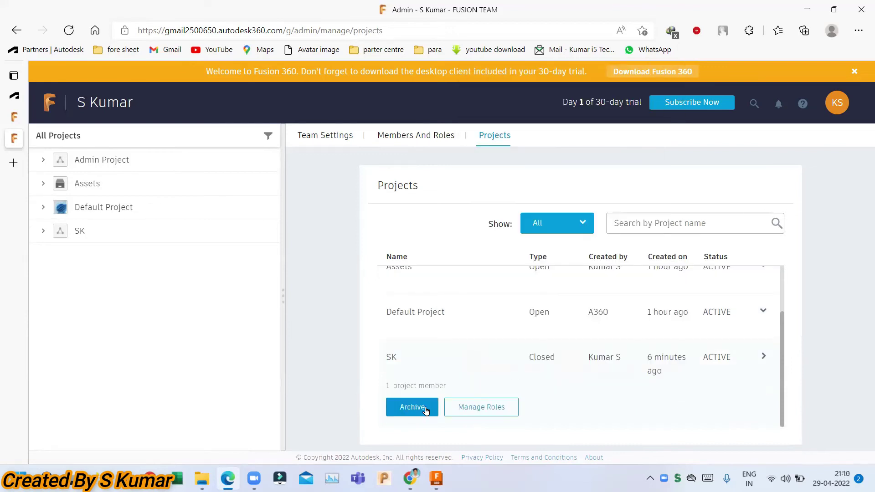
{"action": "left_click", "coordinate": [425, 410]}
{"action": "left_click", "coordinate": [579, 373]}
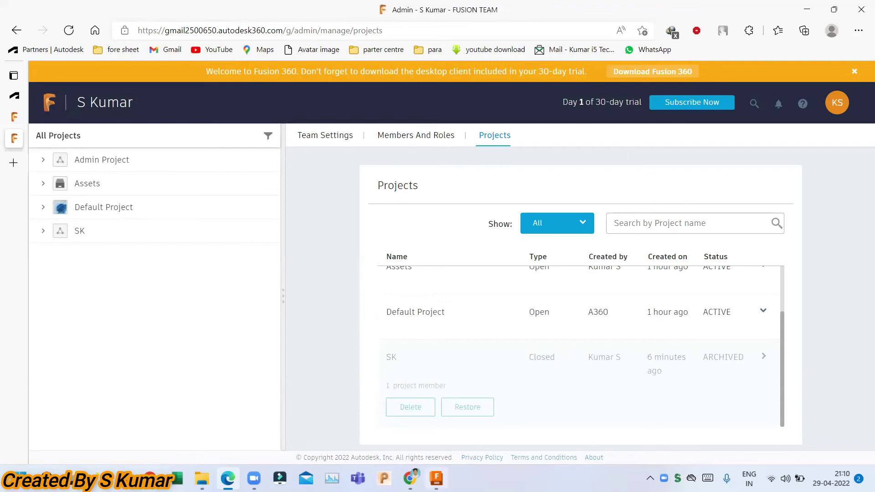
- Permanently delete the archived SK project from the team's project list and close the browser window
{"action": "left_click", "coordinate": [436, 478]}
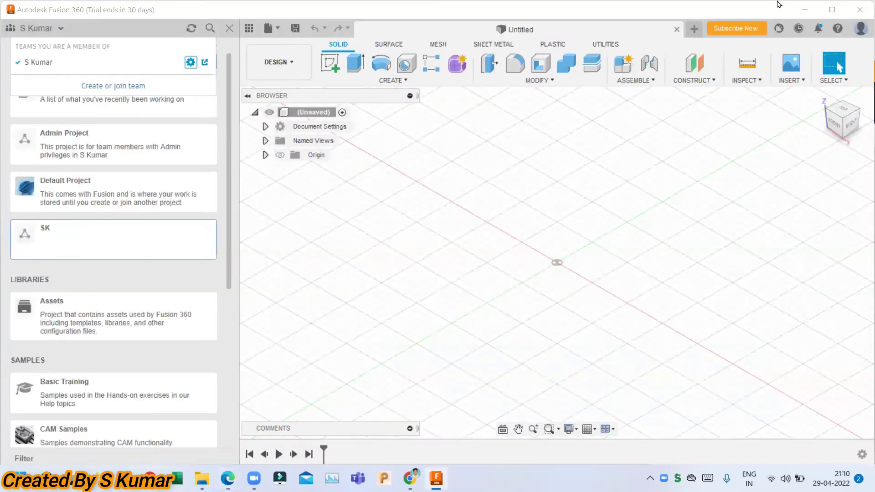
{"action": "left_click", "coordinate": [804, 9]}
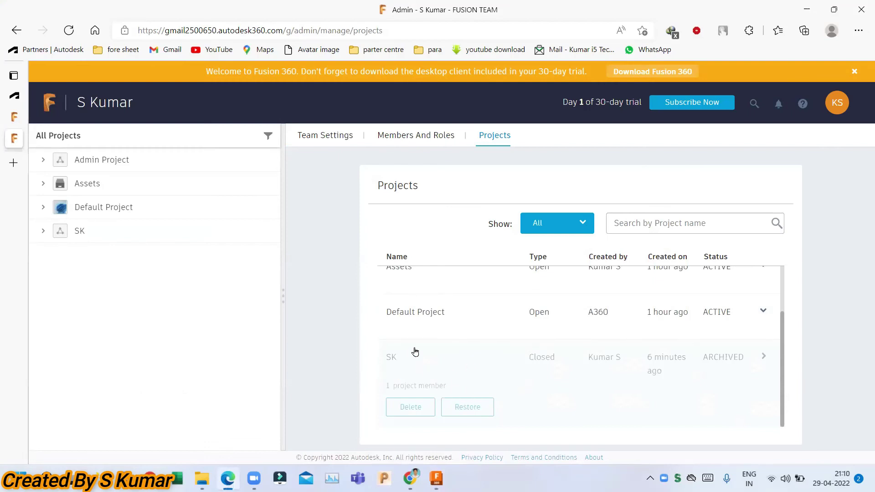
{"action": "left_click", "coordinate": [408, 410]}
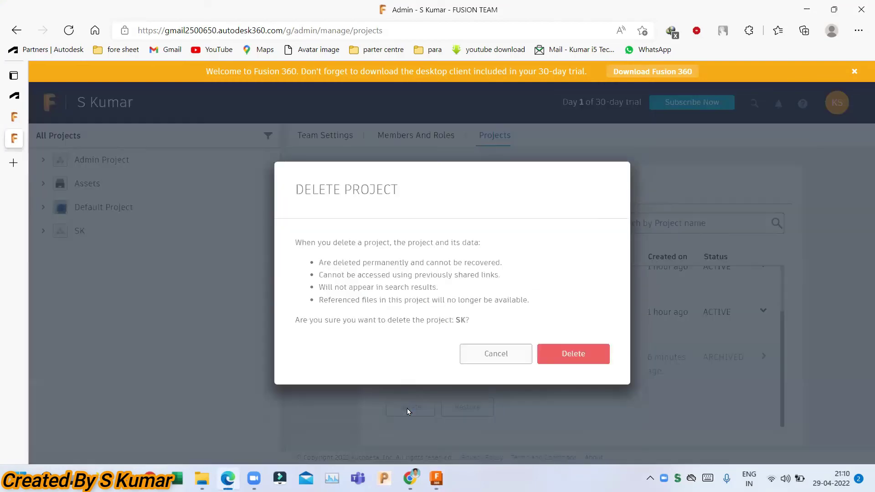
{"action": "left_click", "coordinate": [574, 358]}
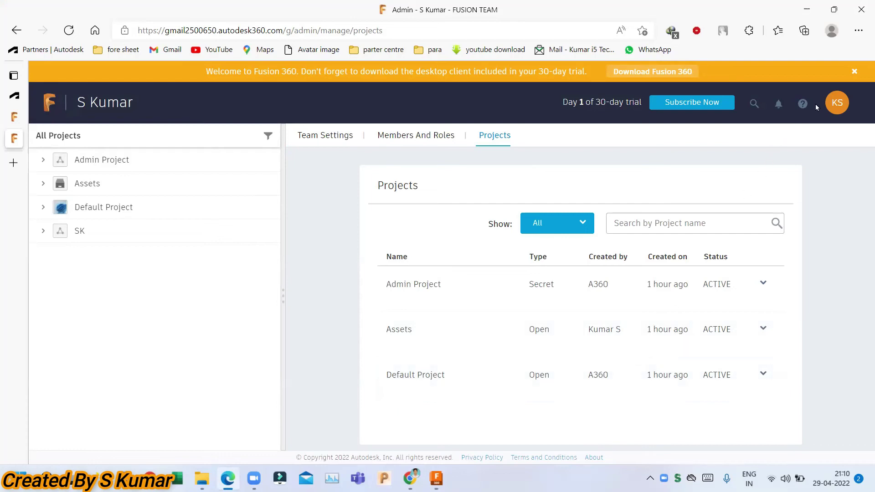
{"action": "left_click", "coordinate": [861, 9]}
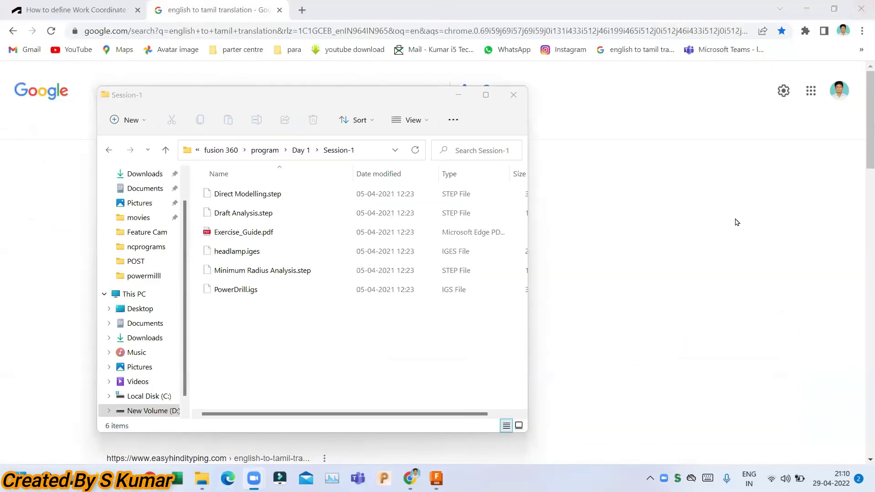
- Switch to Fusion 360 and check the contents of the SK and Default Project entries in the Open dialog, then cancel it
{"action": "key", "text": "alt+Tab"}
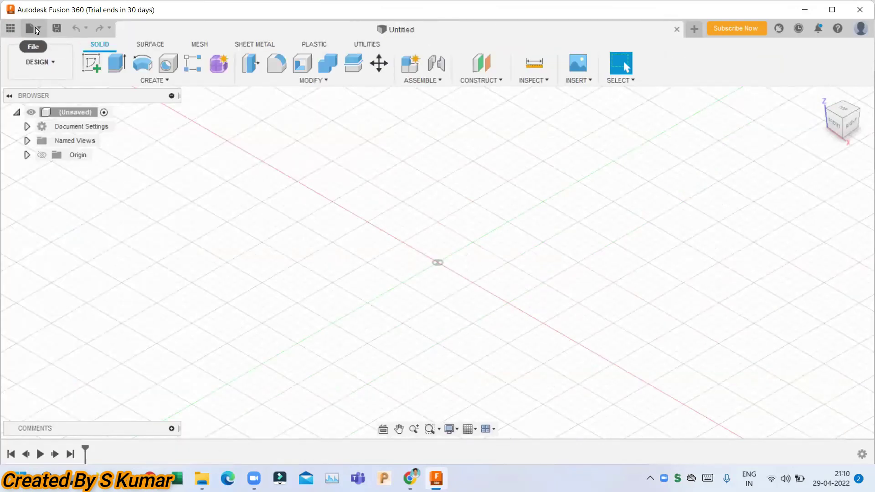
{"action": "left_click", "coordinate": [39, 30]}
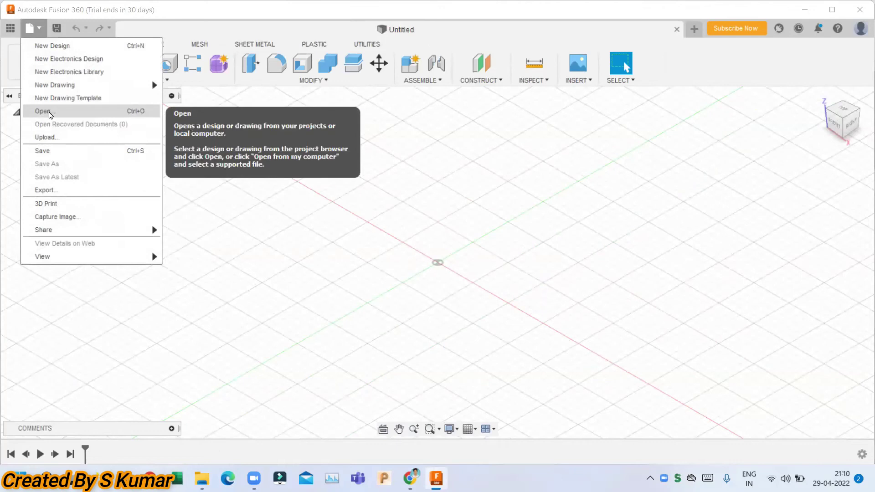
{"action": "left_click", "coordinate": [50, 115]}
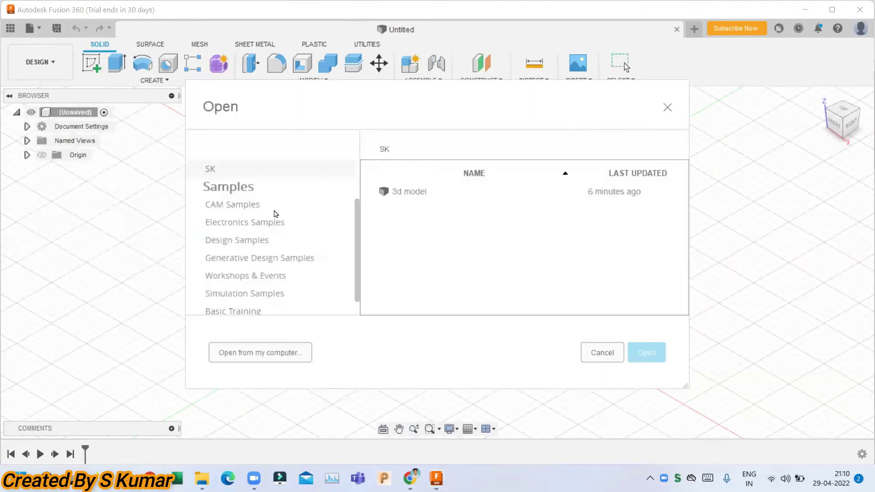
{"action": "scroll", "coordinate": [276, 213], "scroll_direction": "up", "scroll_amount": 2}
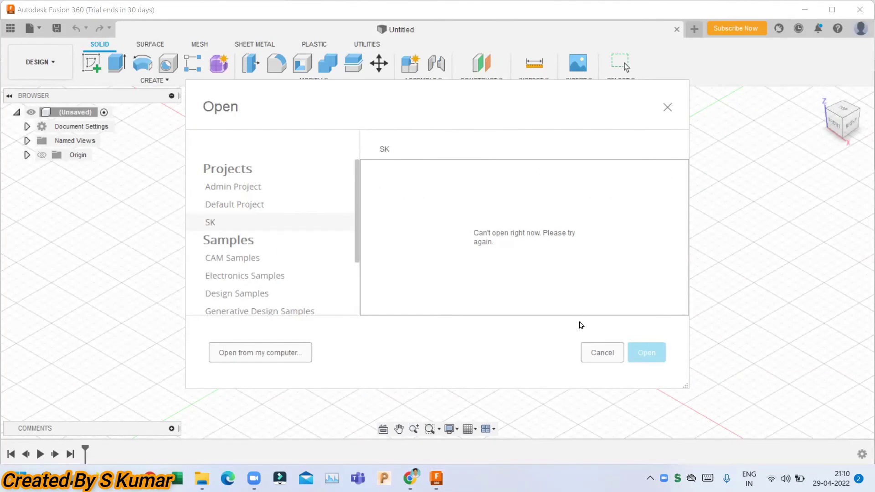
{"action": "left_click", "coordinate": [266, 207]}
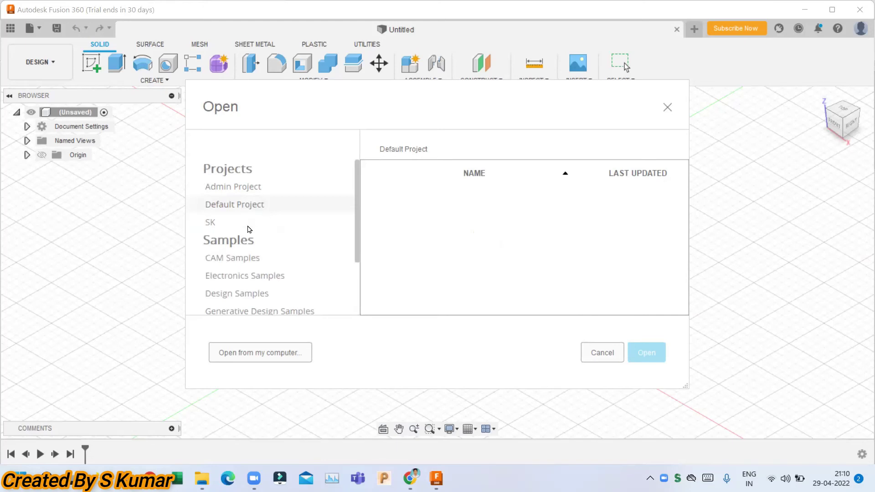
{"action": "left_click", "coordinate": [235, 225]}
{"action": "left_click", "coordinate": [268, 213]}
{"action": "left_click", "coordinate": [269, 222]}
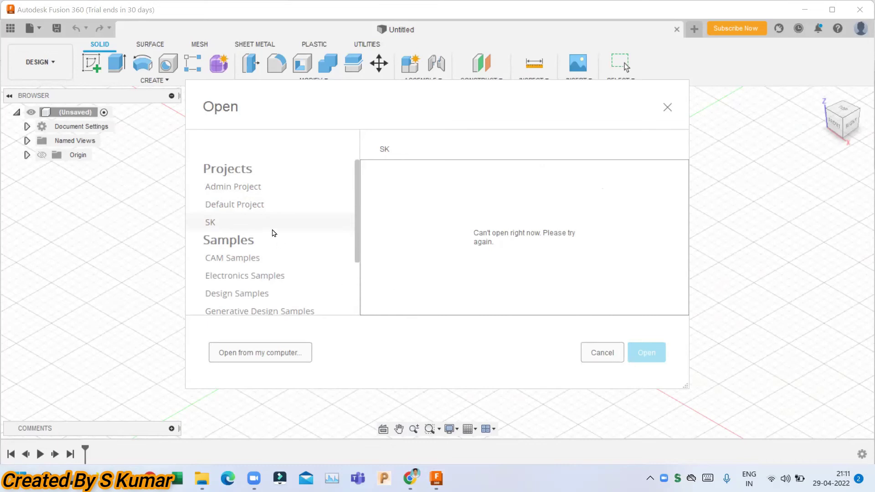
{"action": "left_click", "coordinate": [601, 354]}
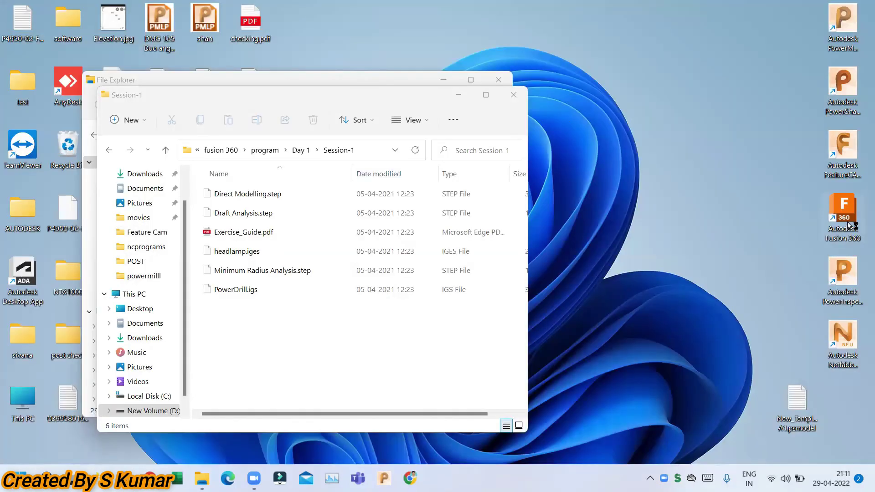
- Relaunch Fusion 360 from the desktop and check the project list in the Open dialog, leaving without opening a file
{"action": "double_click", "coordinate": [848, 222]}
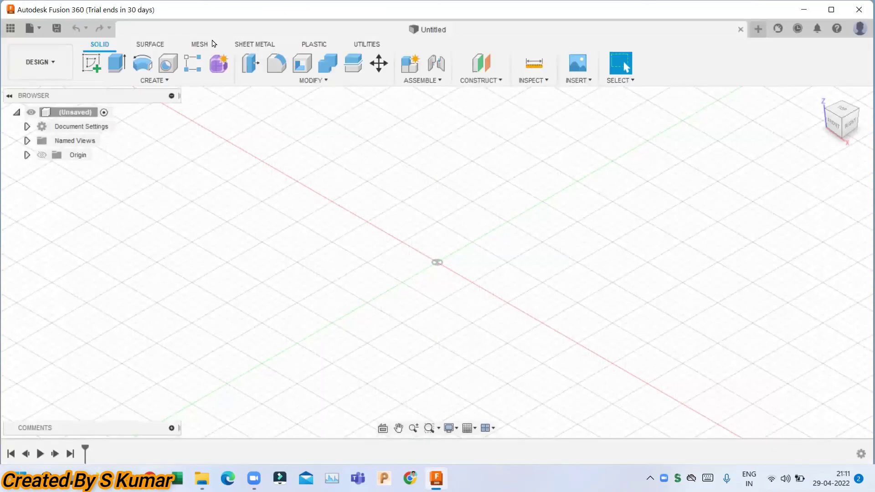
{"action": "left_click", "coordinate": [30, 29]}
{"action": "left_click", "coordinate": [63, 111]}
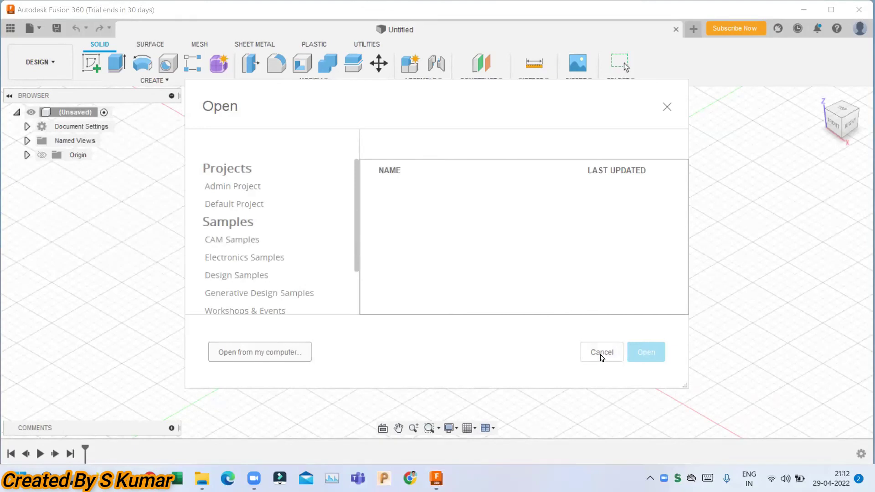
{"action": "left_click", "coordinate": [601, 353]}
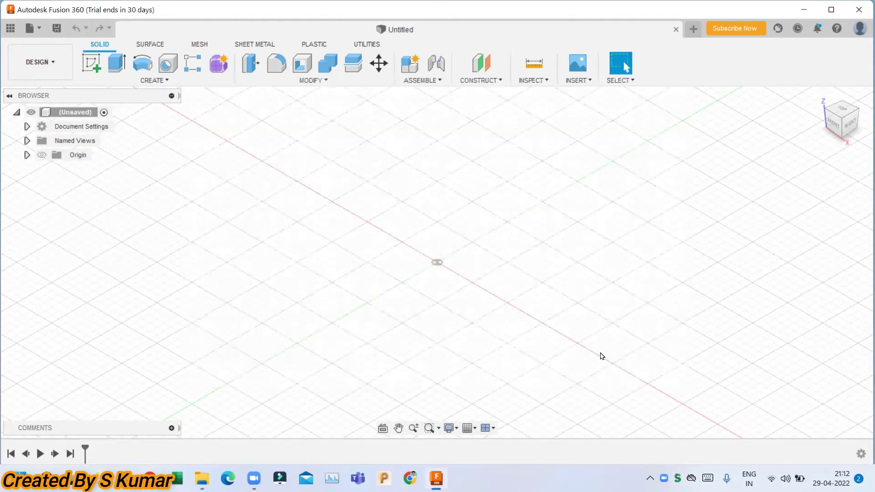